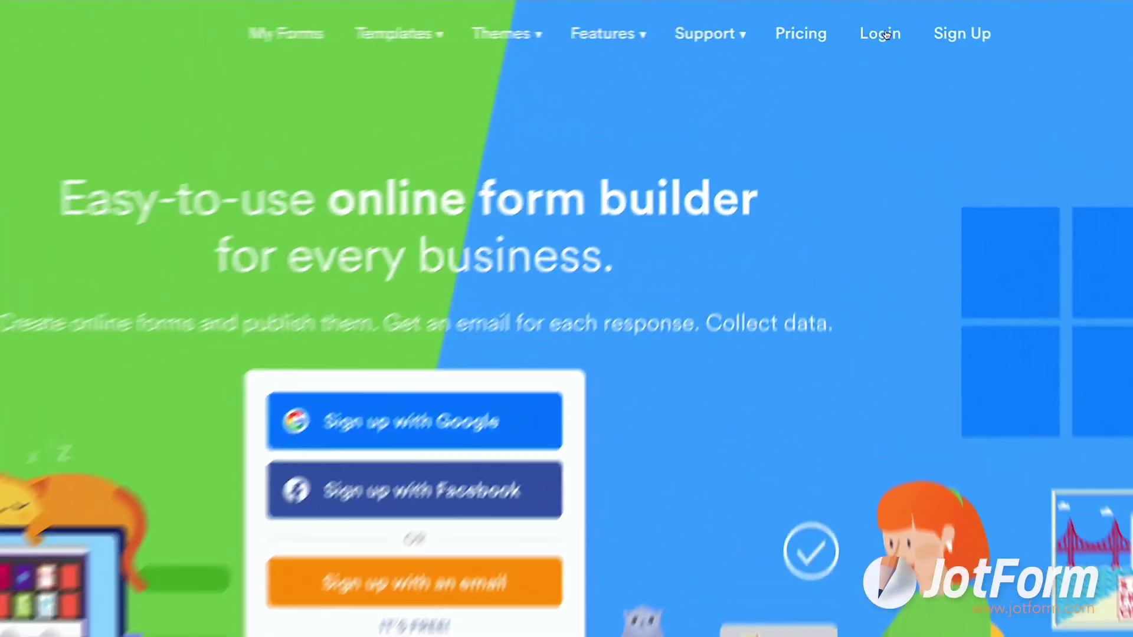
Sign in to the JotForm account from the homepage Login button.
{"action": "left_click", "coordinate": [884, 38]}
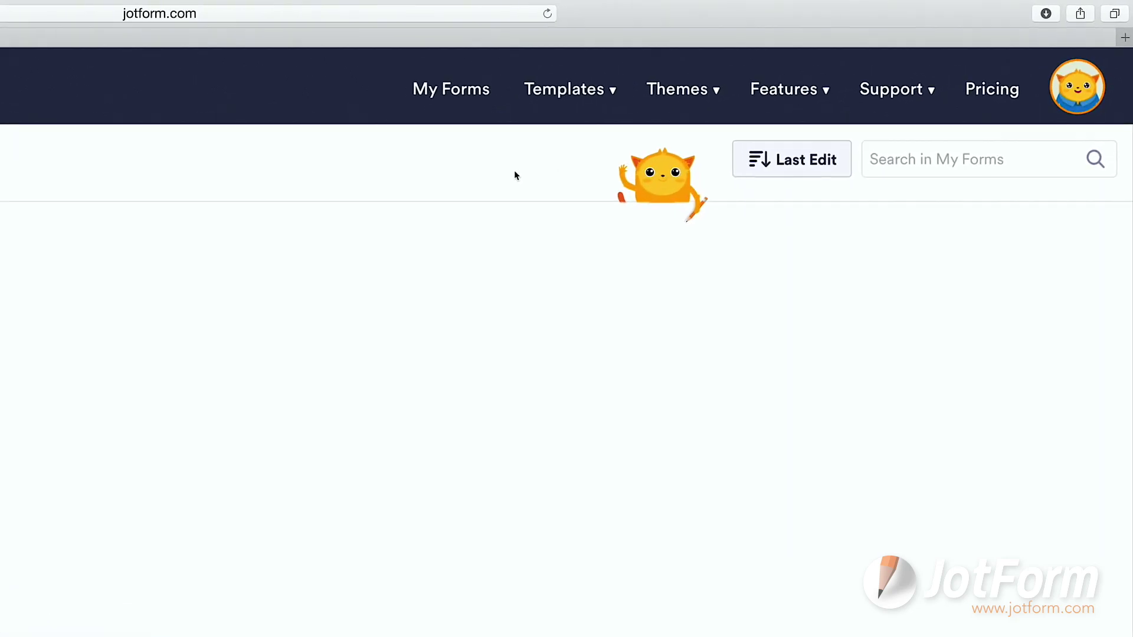
{"action": "mouse_move", "coordinate": [671, 100]}
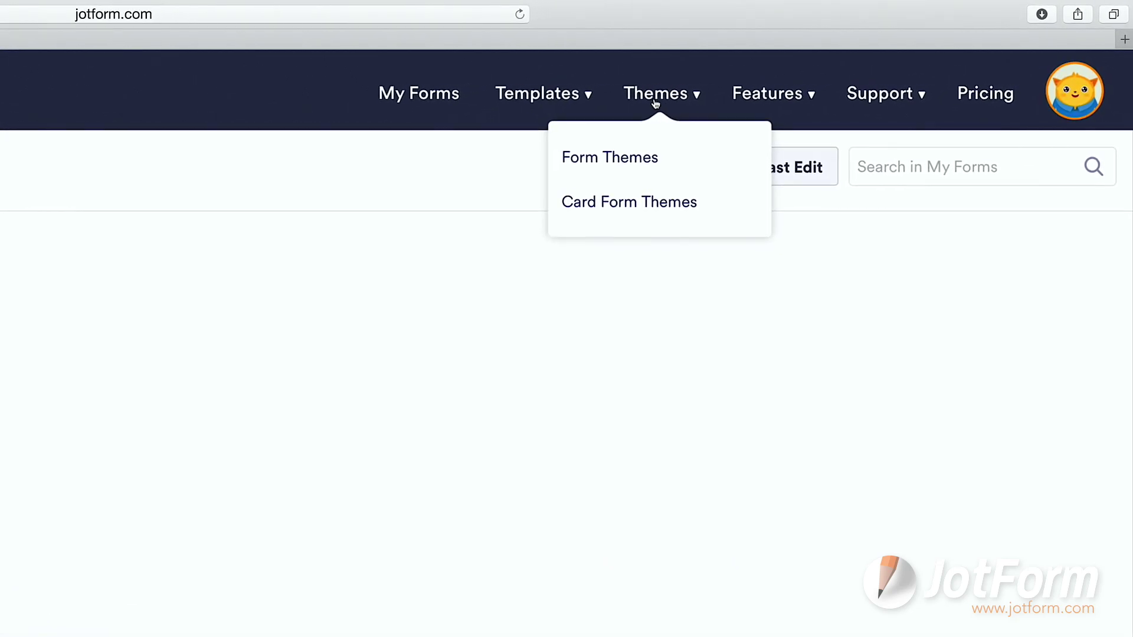
{"action": "mouse_move", "coordinate": [878, 106]}
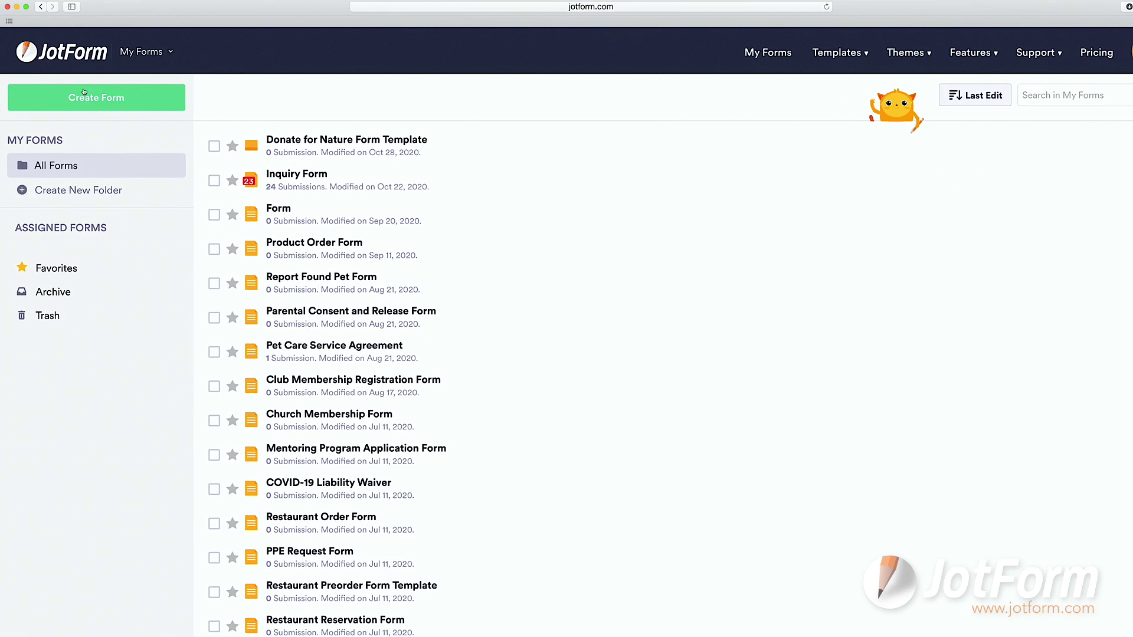
Start a new form and fill the sample Card Form's address and phone number fields.
{"action": "left_click", "coordinate": [84, 95]}
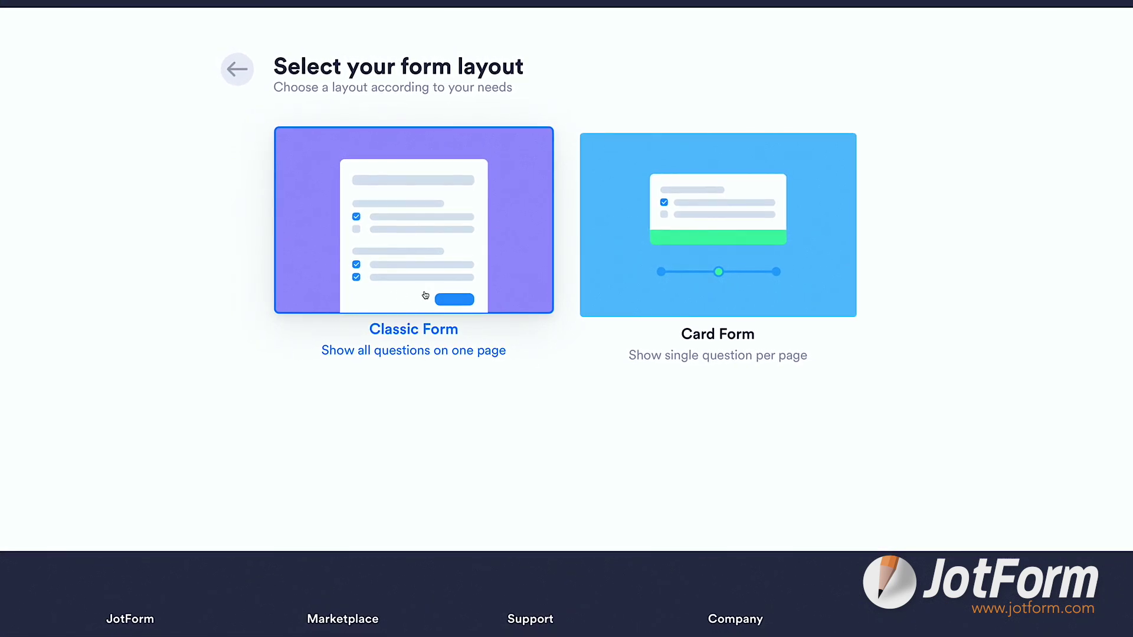
{"action": "type", "text": "-5555"}
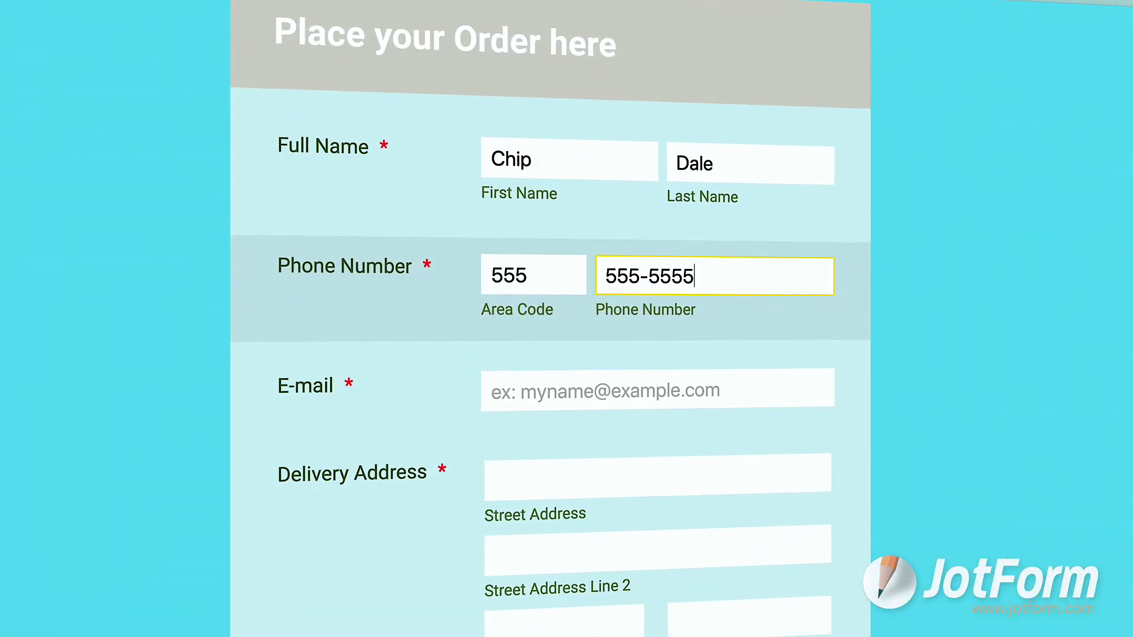
{"action": "left_click", "coordinate": [491, 388]}
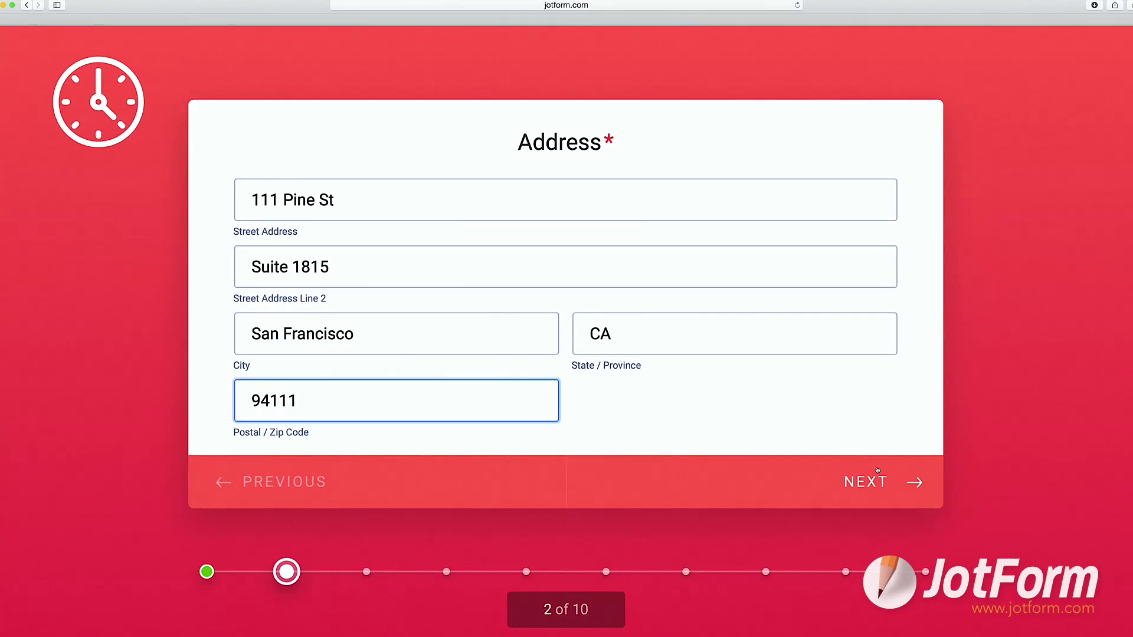
{"action": "key", "text": "Return"}
{"action": "type", "text": "5555551"}
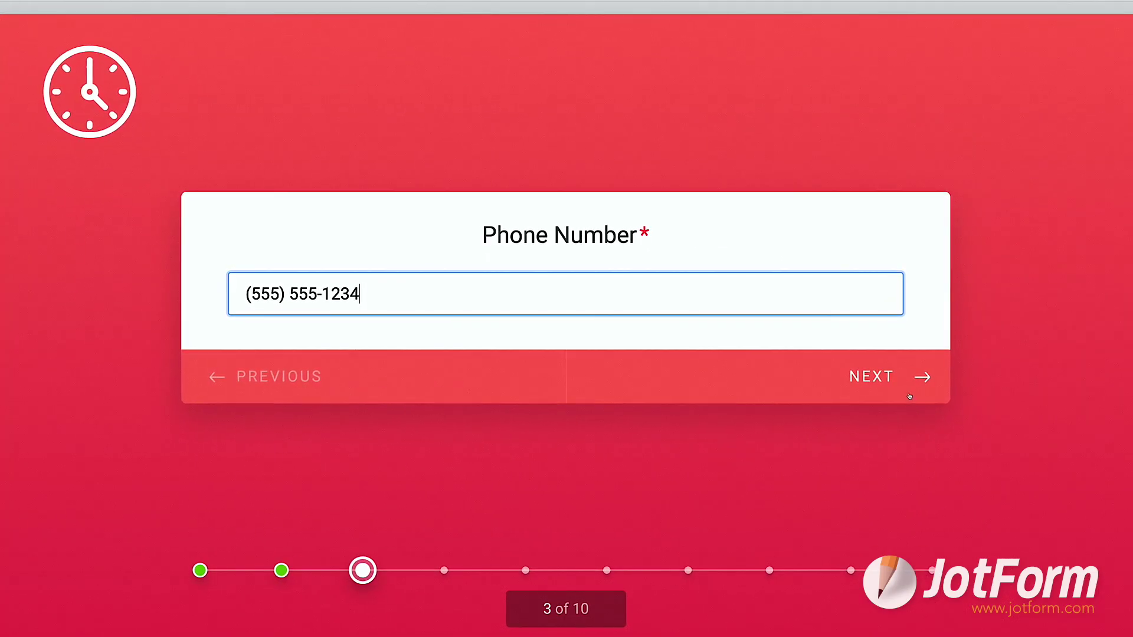
{"action": "left_click", "coordinate": [909, 396]}
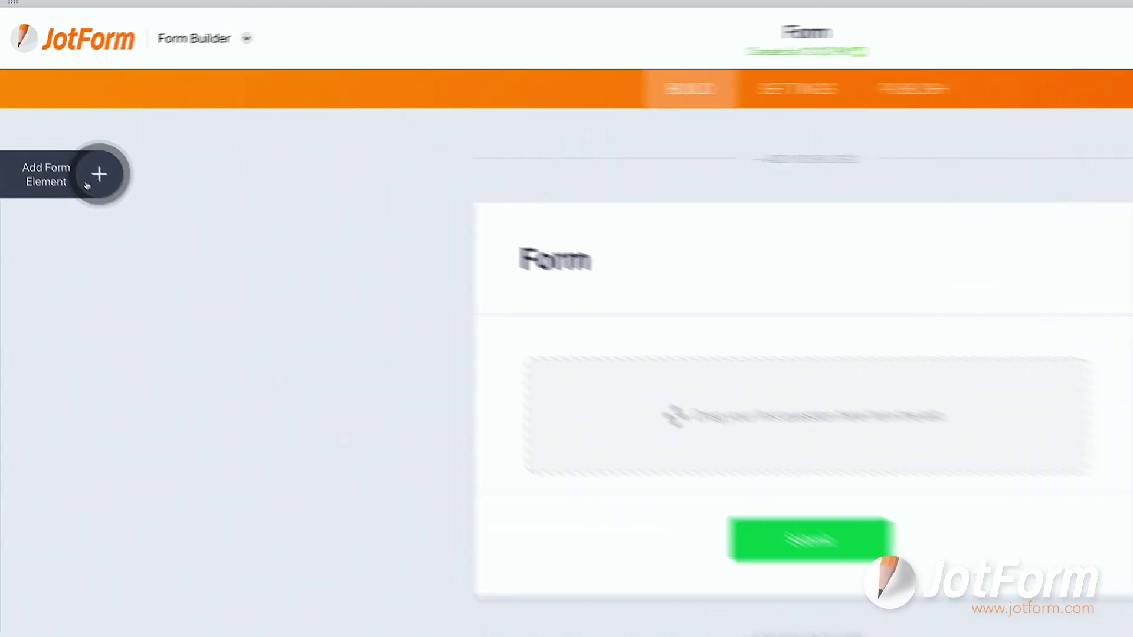
Open the Form Elements catalogue and browse the Payments gateway elements.
{"action": "left_click", "coordinate": [63, 151]}
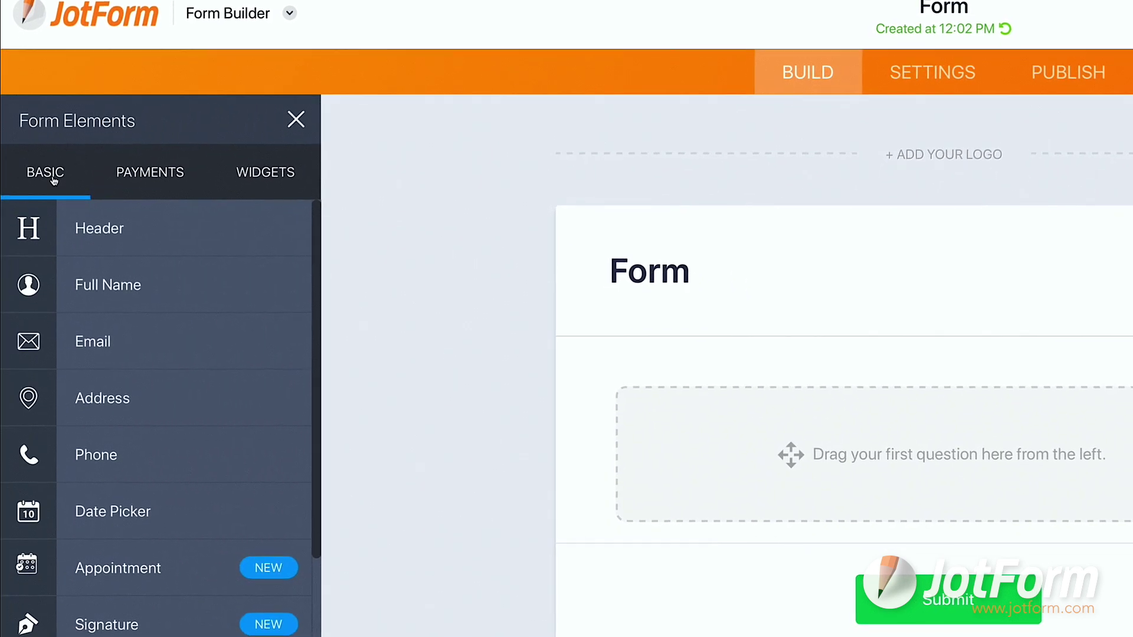
{"action": "left_click", "coordinate": [141, 162]}
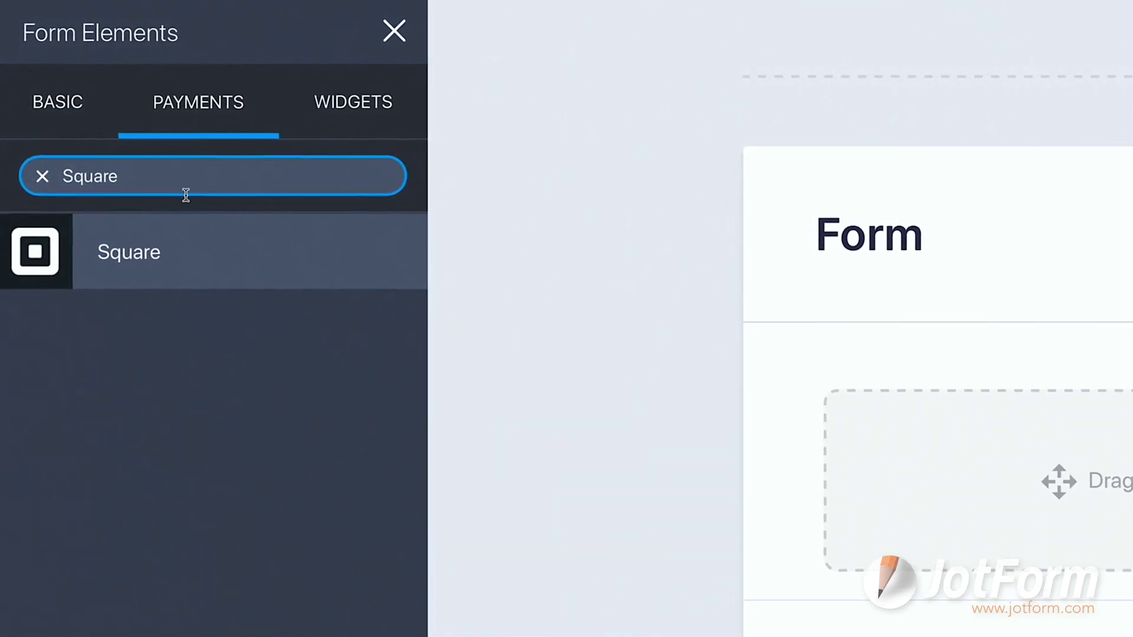
Add a Square payment element, then Form Calculation, Checklist and Terms & Conditions widgets.
{"action": "left_click_drag", "start_coordinate": [215, 258], "coordinate": [1132, 378]}
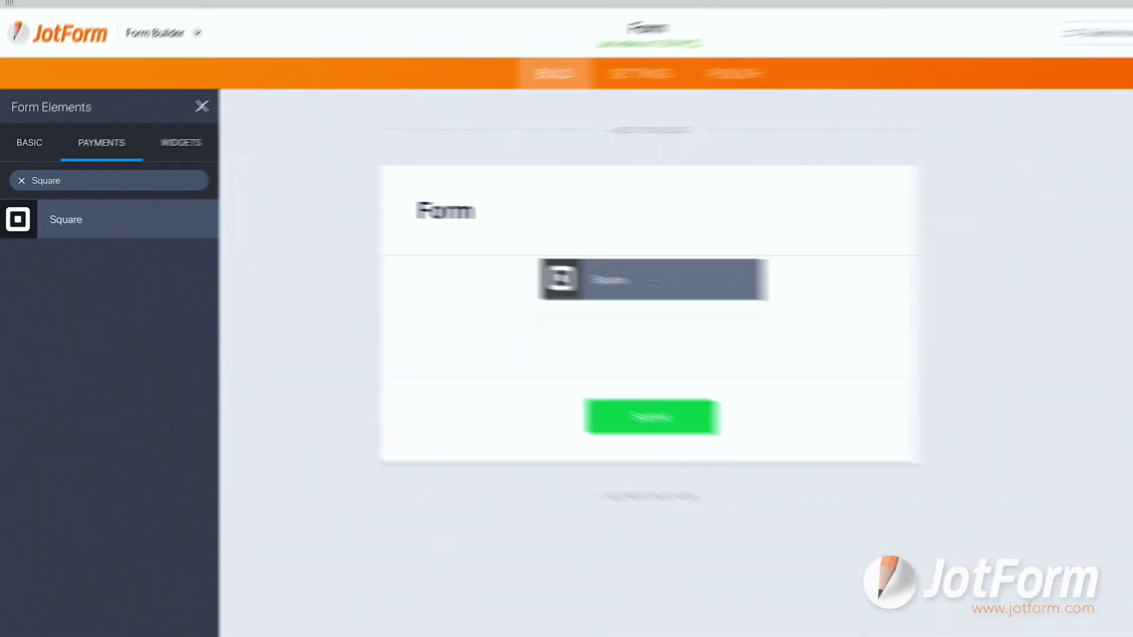
{"action": "left_click_drag", "start_coordinate": [649, 280], "coordinate": [660, 341]}
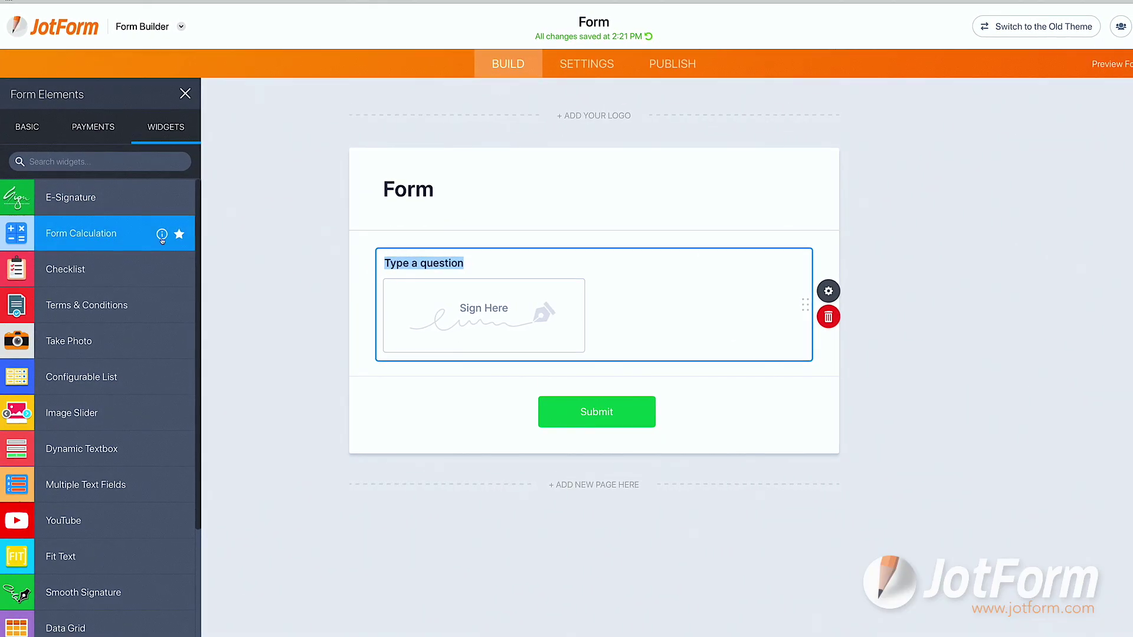
{"action": "left_click", "coordinate": [144, 232]}
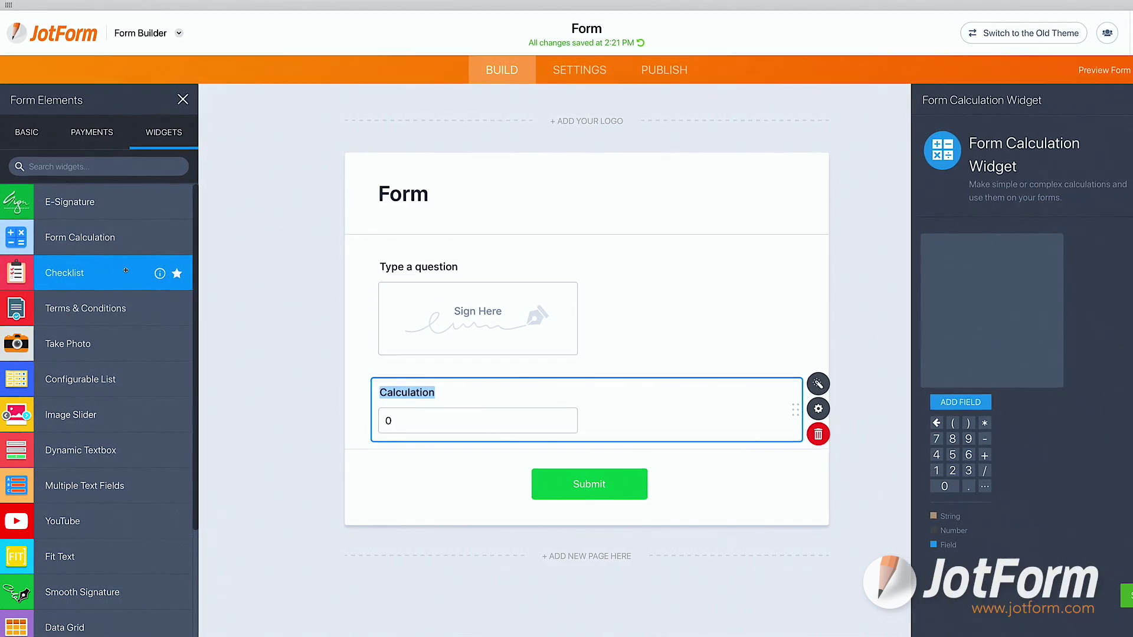
{"action": "left_click", "coordinate": [126, 270]}
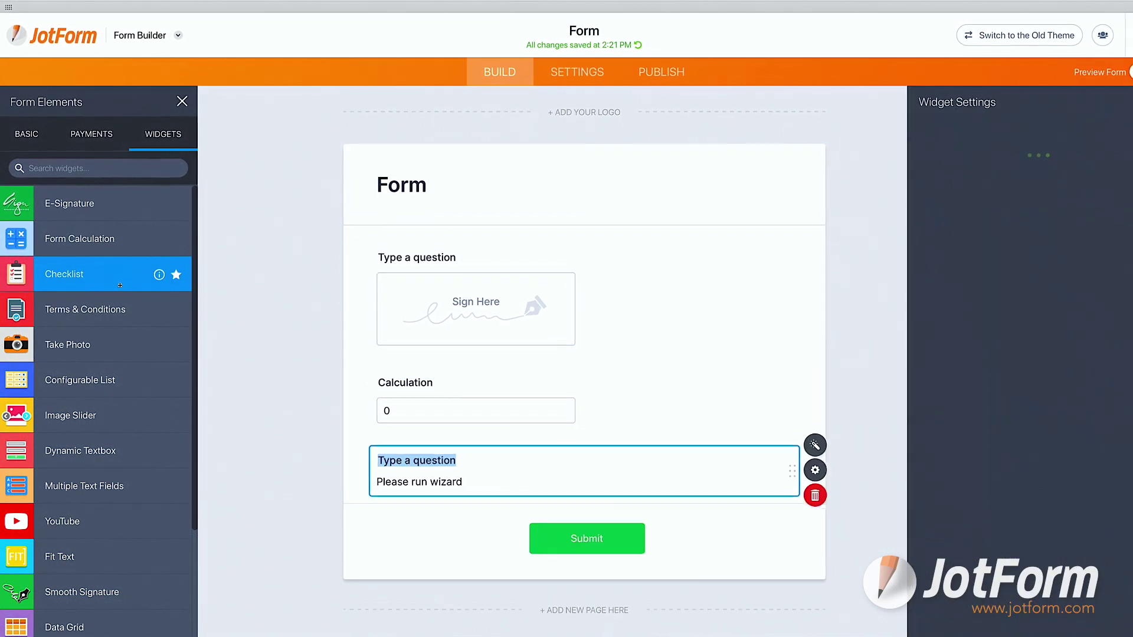
{"action": "left_click", "coordinate": [151, 308]}
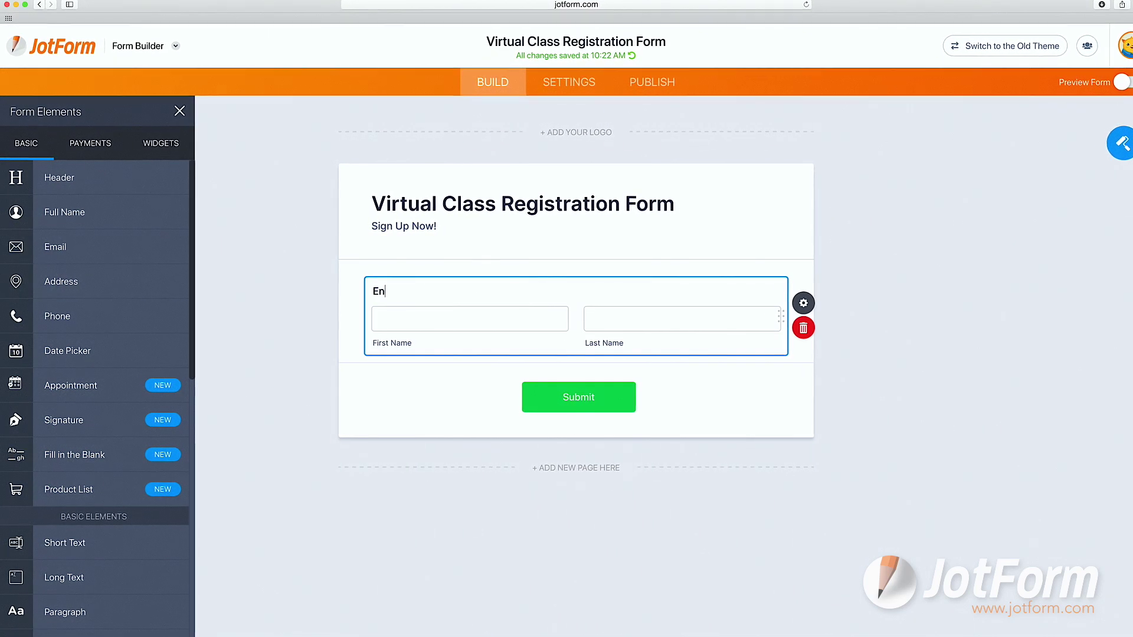
Add Email, Phone Number, start-date and 'What Would You Like to Learn?' long-text questions.
{"action": "left_click", "coordinate": [115, 257]}
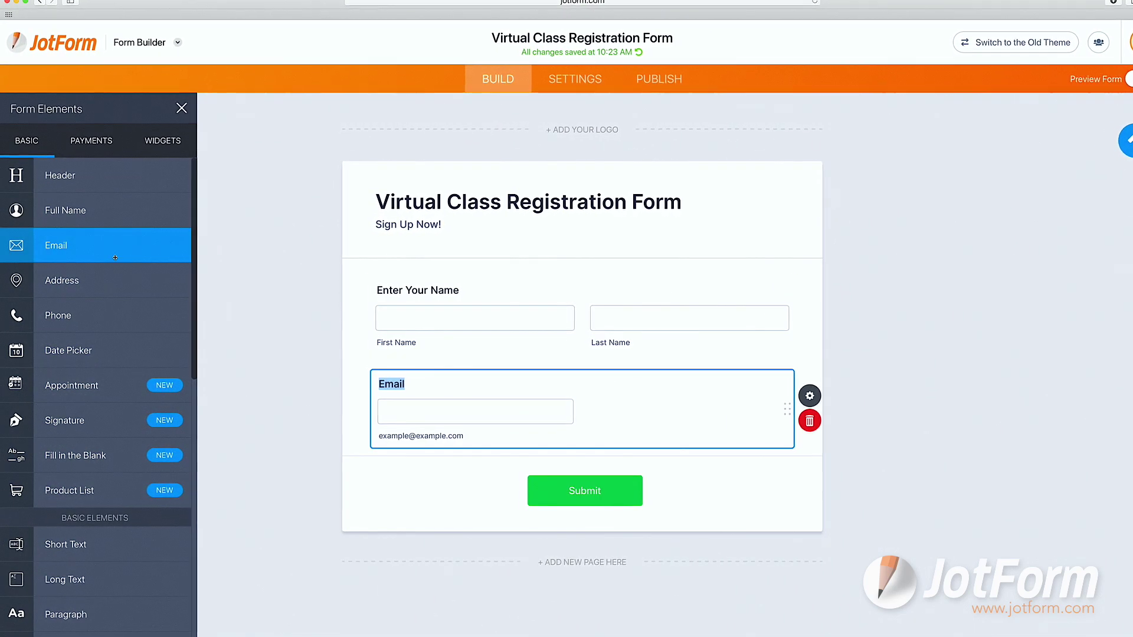
{"action": "left_click", "coordinate": [112, 310]}
{"action": "left_click", "coordinate": [112, 350]}
{"action": "type", "text": "W"}
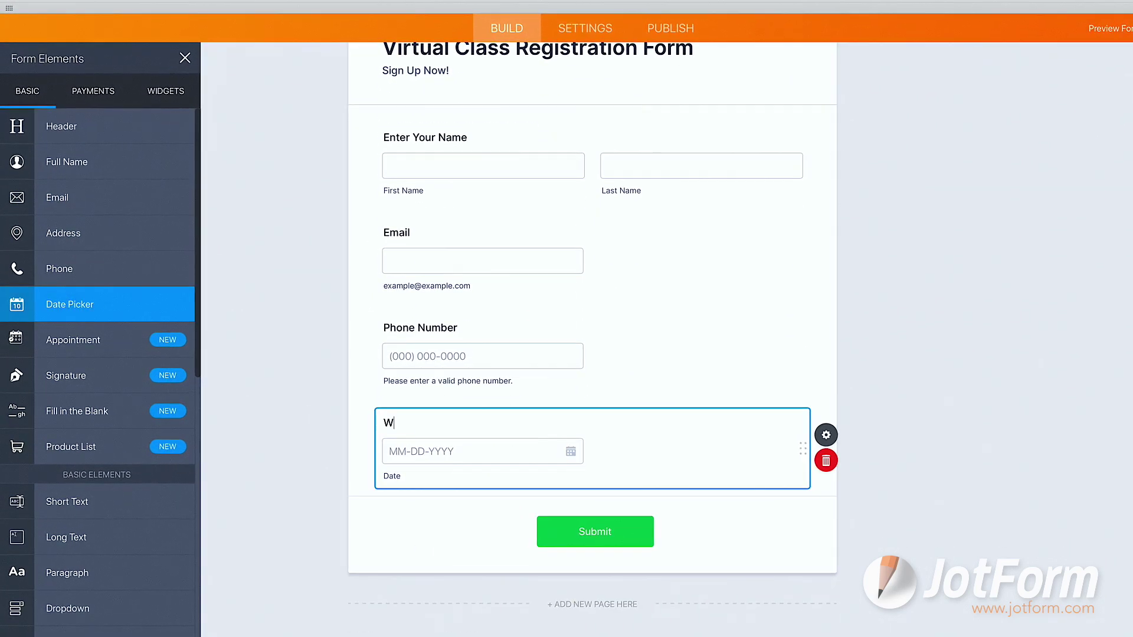
{"action": "left_click", "coordinate": [102, 530]}
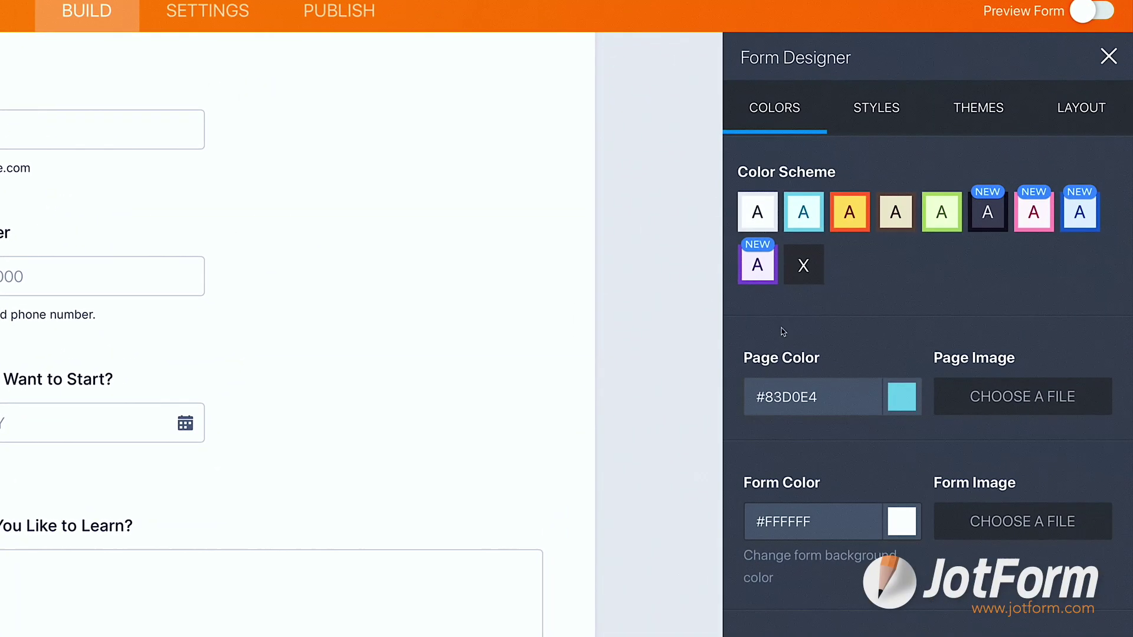
Try the cyan, beige and dark colour schemes, plus the page and form colour options.
{"action": "left_click", "coordinate": [805, 217]}
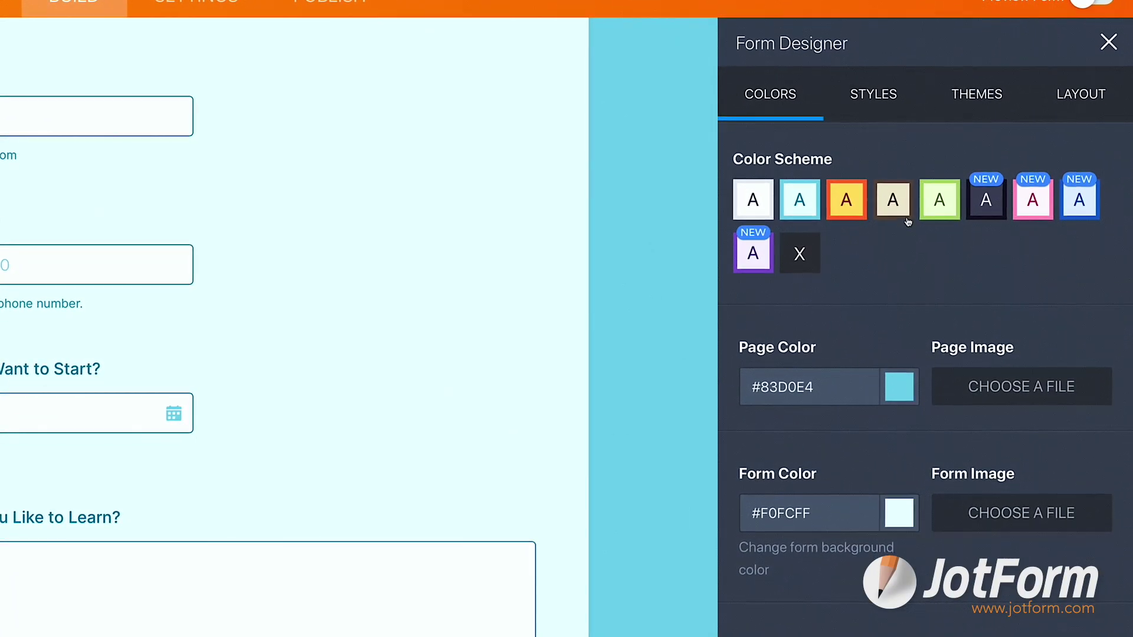
{"action": "left_click", "coordinate": [893, 203]}
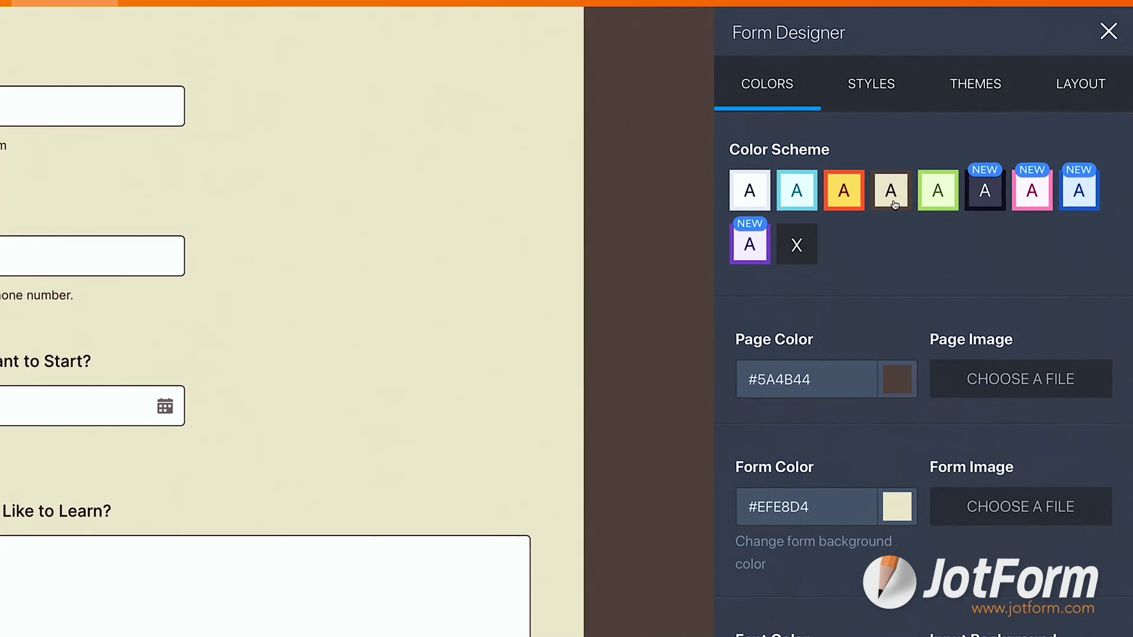
{"action": "left_click", "coordinate": [983, 196]}
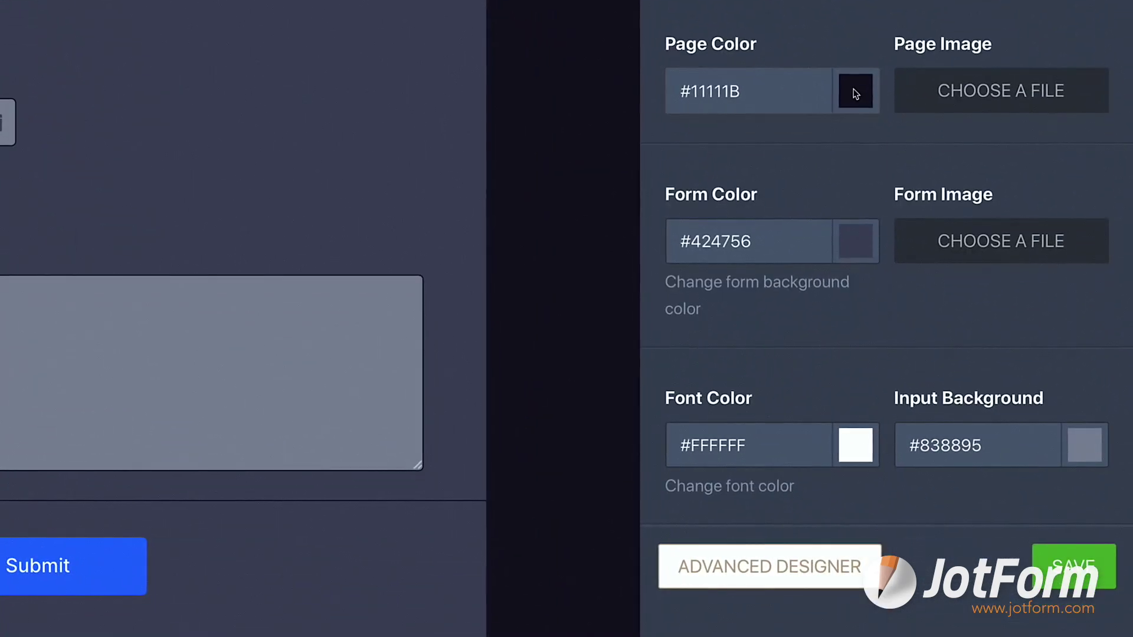
{"action": "left_click", "coordinate": [889, 323]}
{"action": "left_click", "coordinate": [853, 92]}
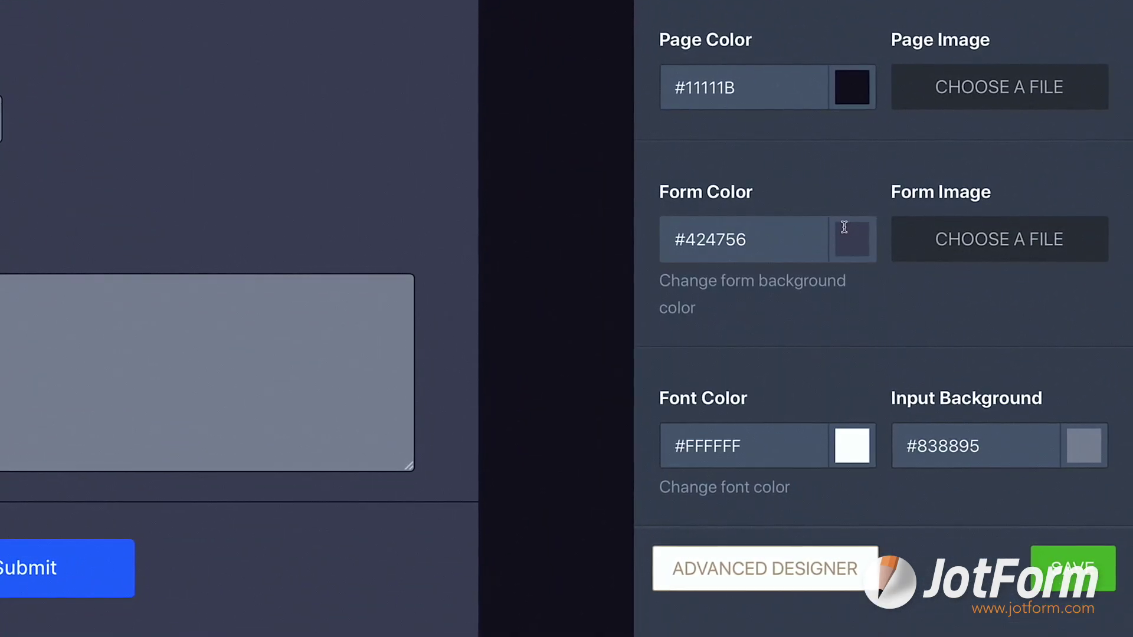
{"action": "left_click", "coordinate": [844, 227]}
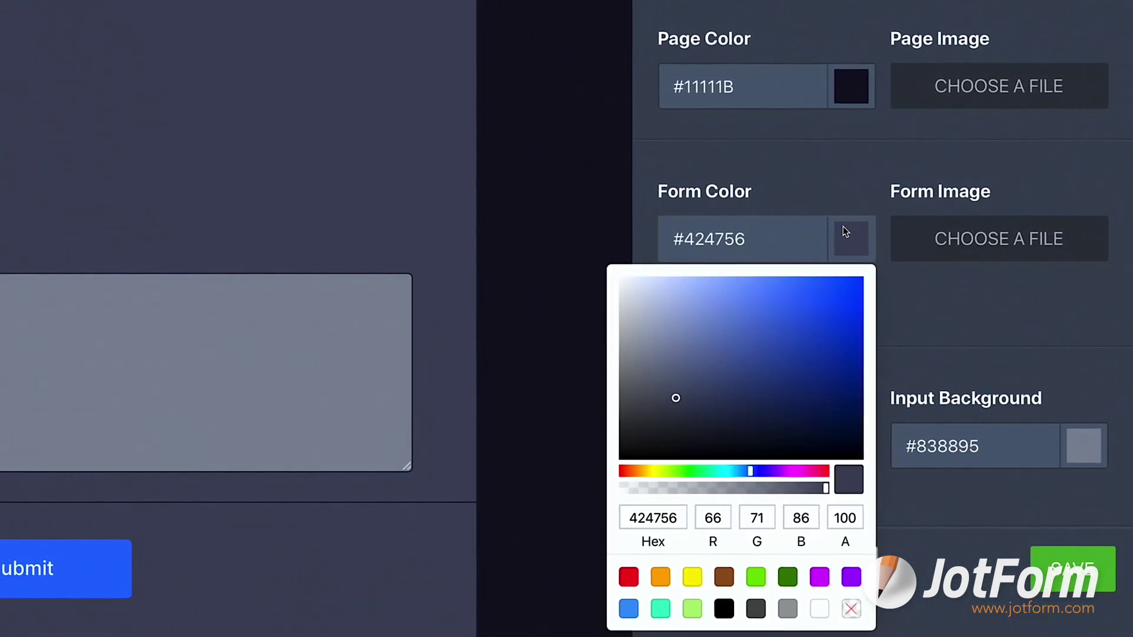
{"action": "left_click", "coordinate": [949, 95]}
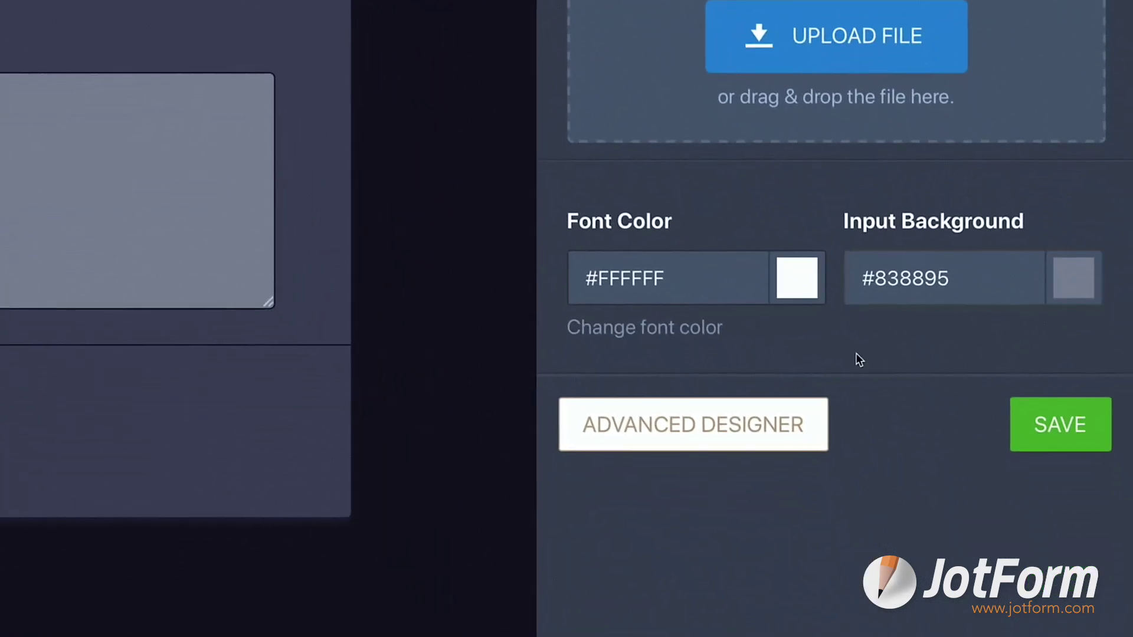
Review the form layout and style settings in the advanced designer.
{"action": "left_click", "coordinate": [764, 435]}
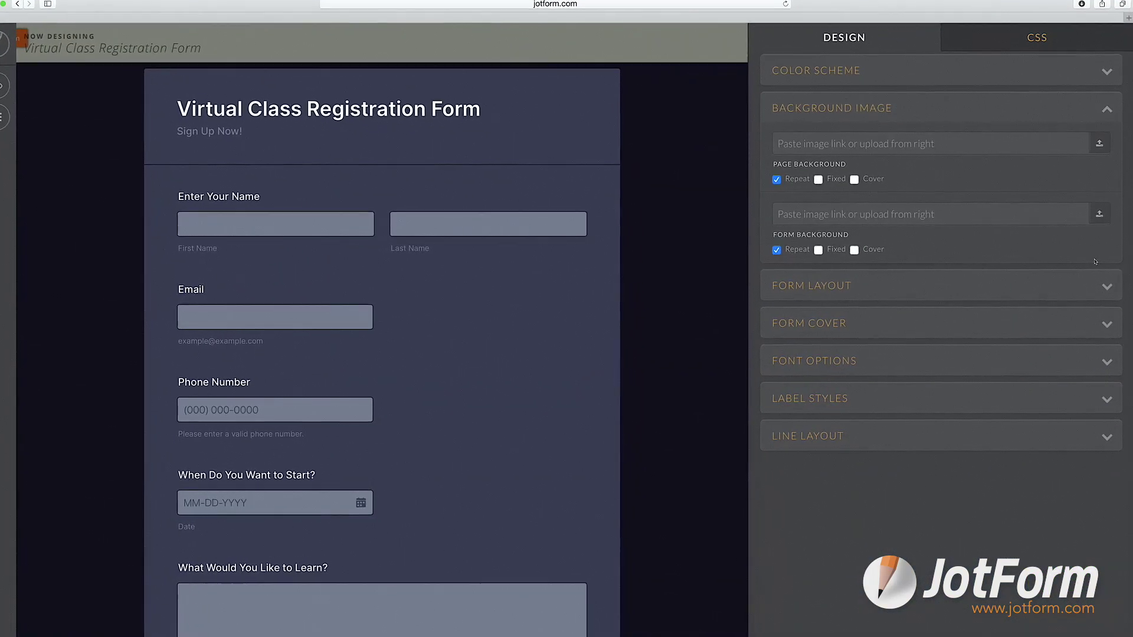
{"action": "left_click", "coordinate": [1093, 285]}
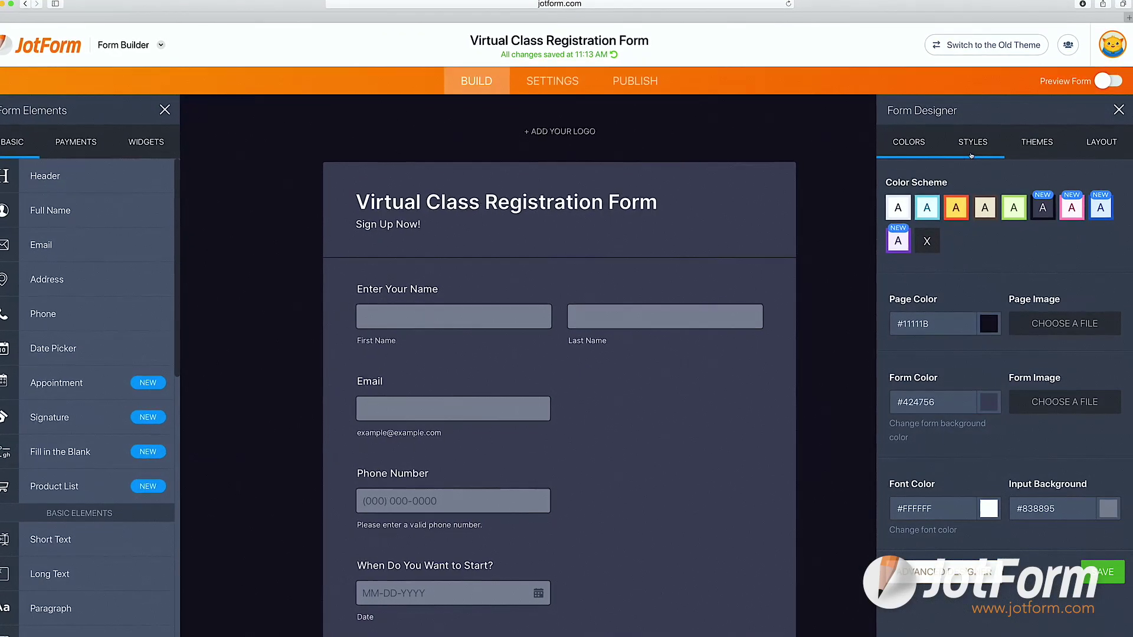
{"action": "left_click", "coordinate": [969, 142]}
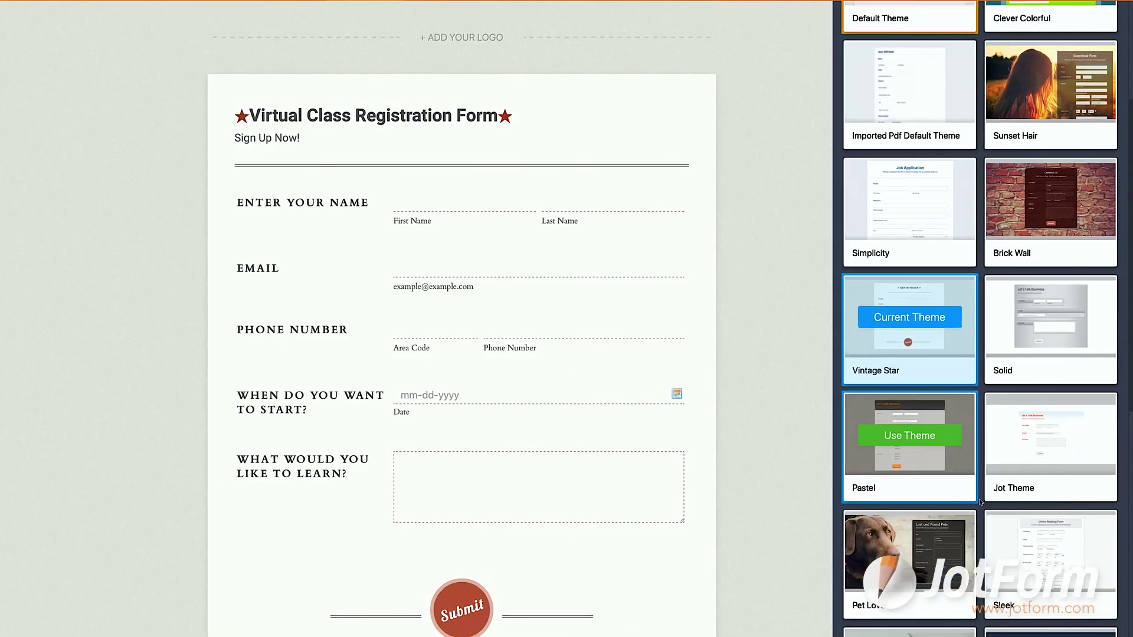
Apply the desk-photo Busy Tech theme and centre the owl logo above the form.
{"action": "scroll", "coordinate": [979, 502], "scroll_direction": "down", "scroll_amount": 5}
{"action": "left_click", "coordinate": [897, 477]}
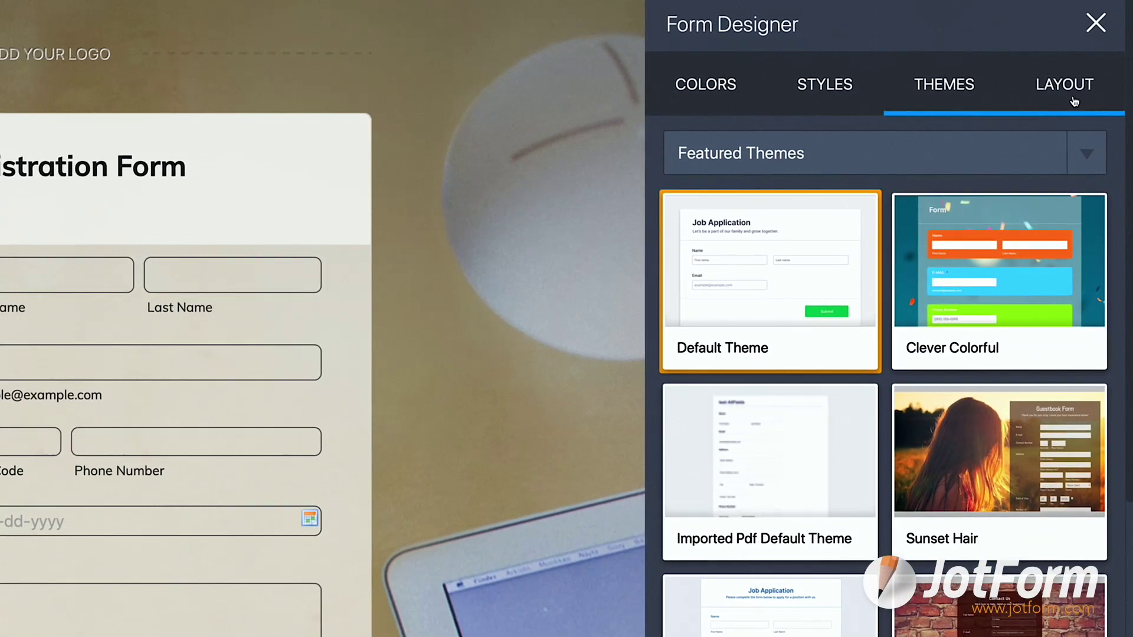
{"action": "left_click", "coordinate": [1078, 101]}
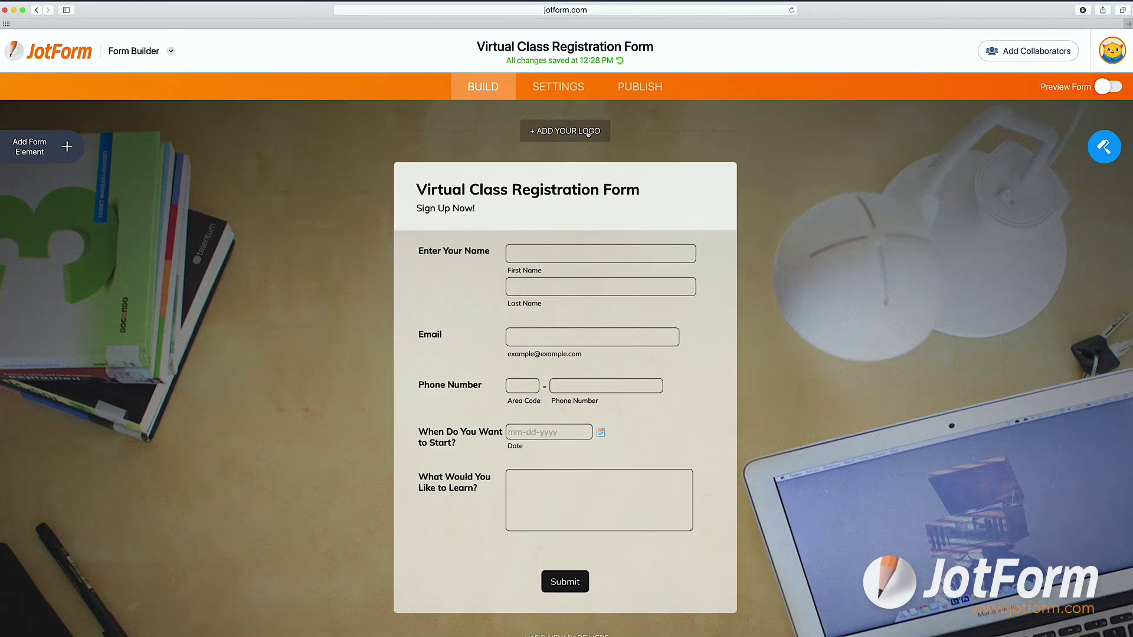
{"action": "left_click", "coordinate": [585, 131]}
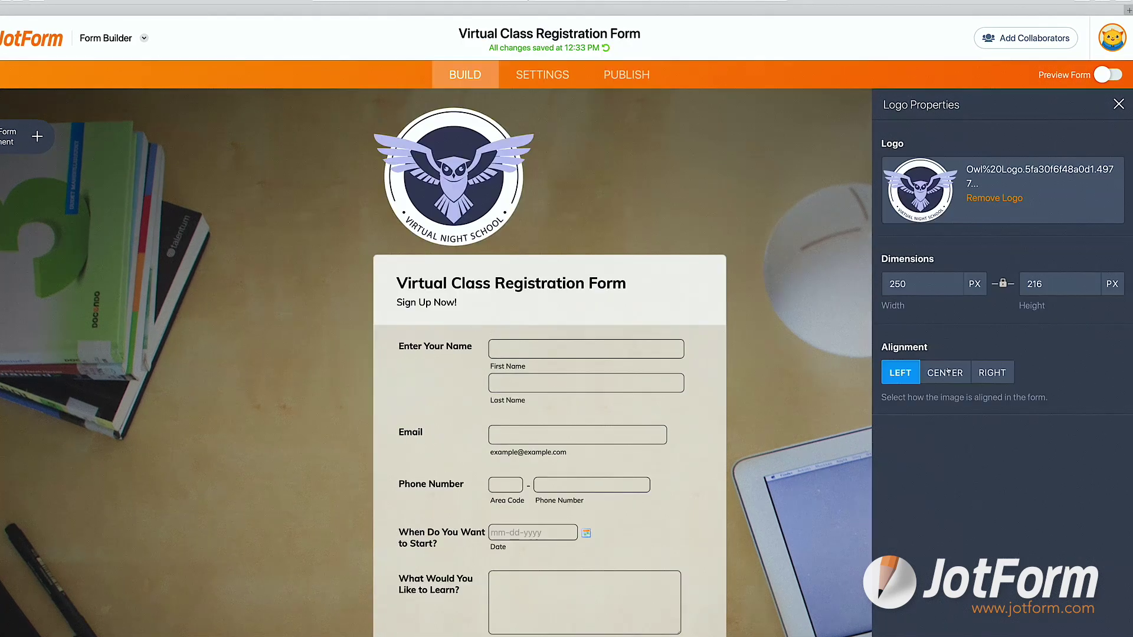
{"action": "left_click", "coordinate": [943, 370]}
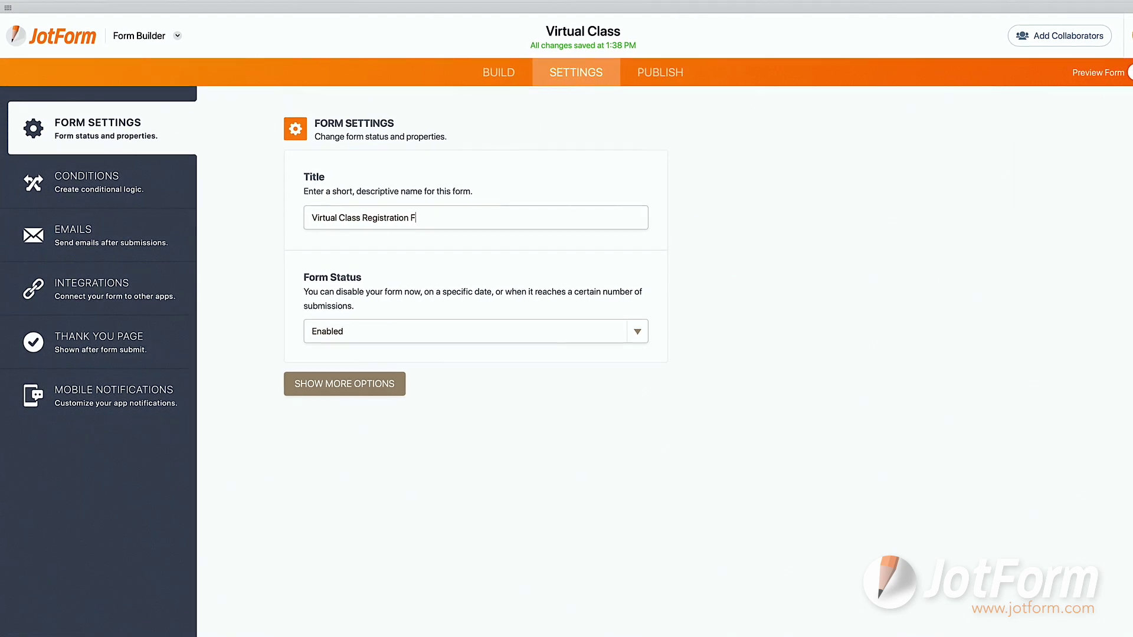
Confirm the form status is Enabled and view the available condition types.
{"action": "left_click", "coordinate": [375, 326]}
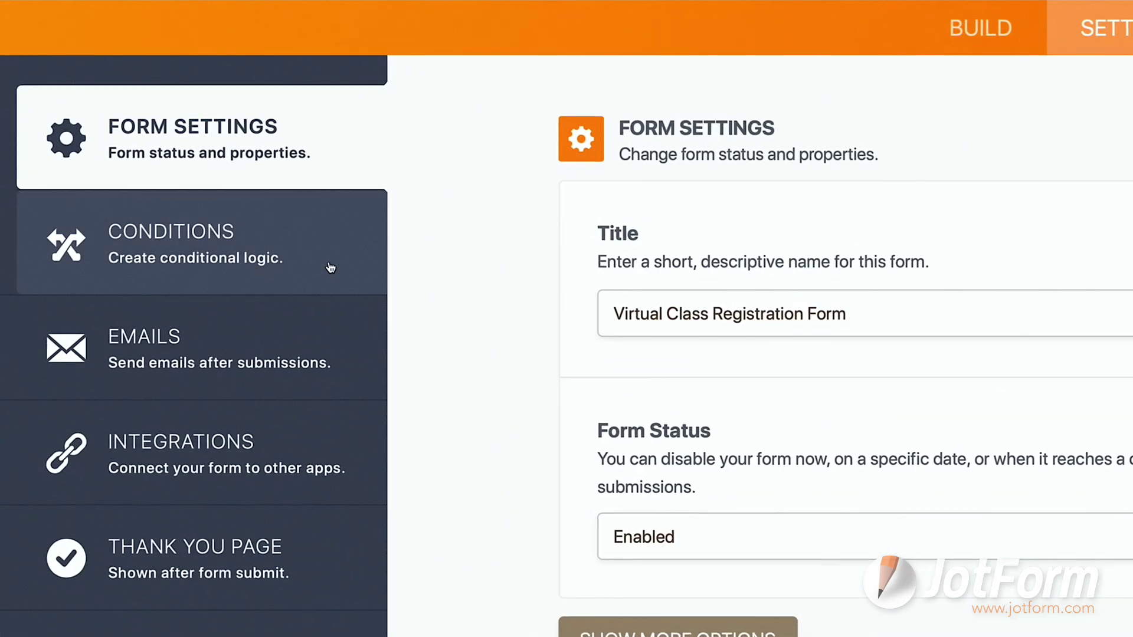
{"action": "left_click", "coordinate": [321, 263]}
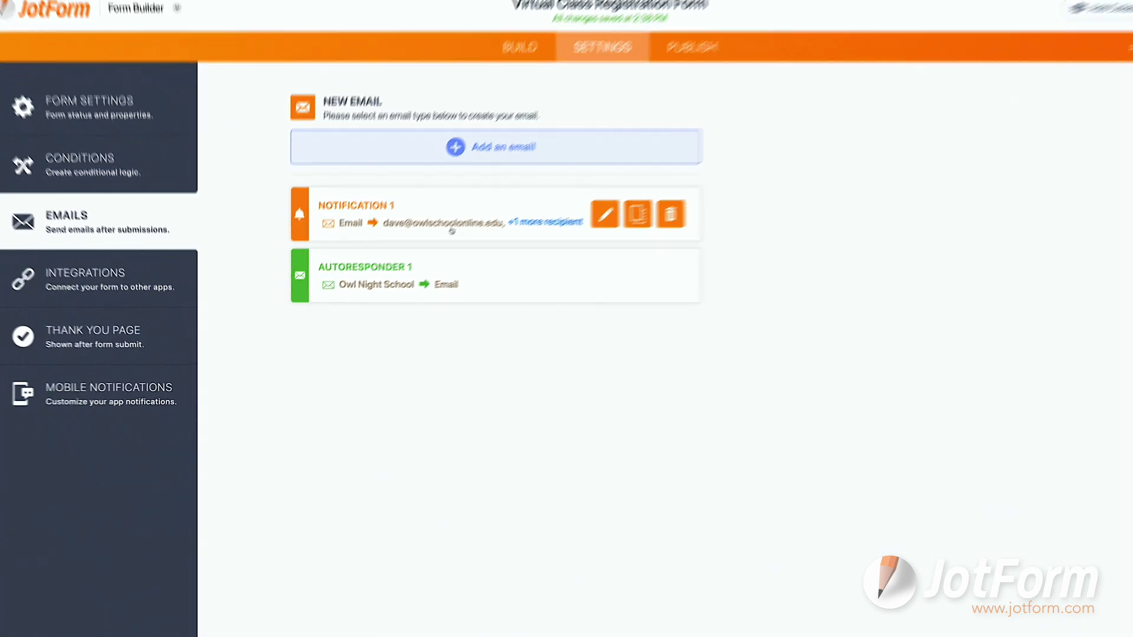
Set Notification 1 to send uploads and a PDF of each submission as attachments.
{"action": "left_click", "coordinate": [438, 242]}
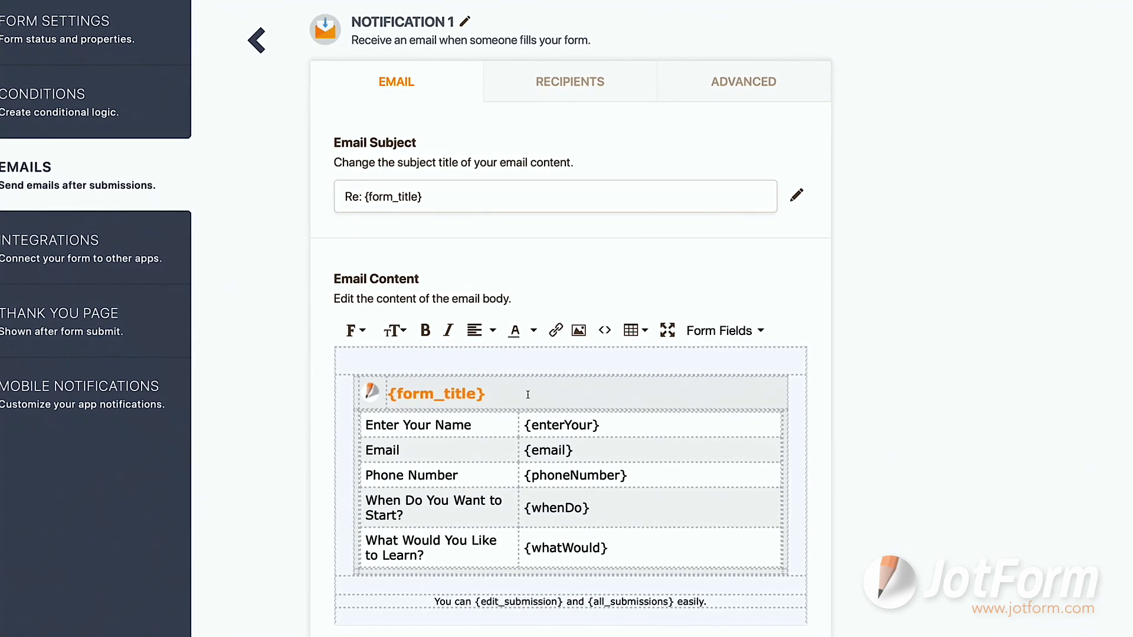
{"action": "left_click", "coordinate": [576, 82]}
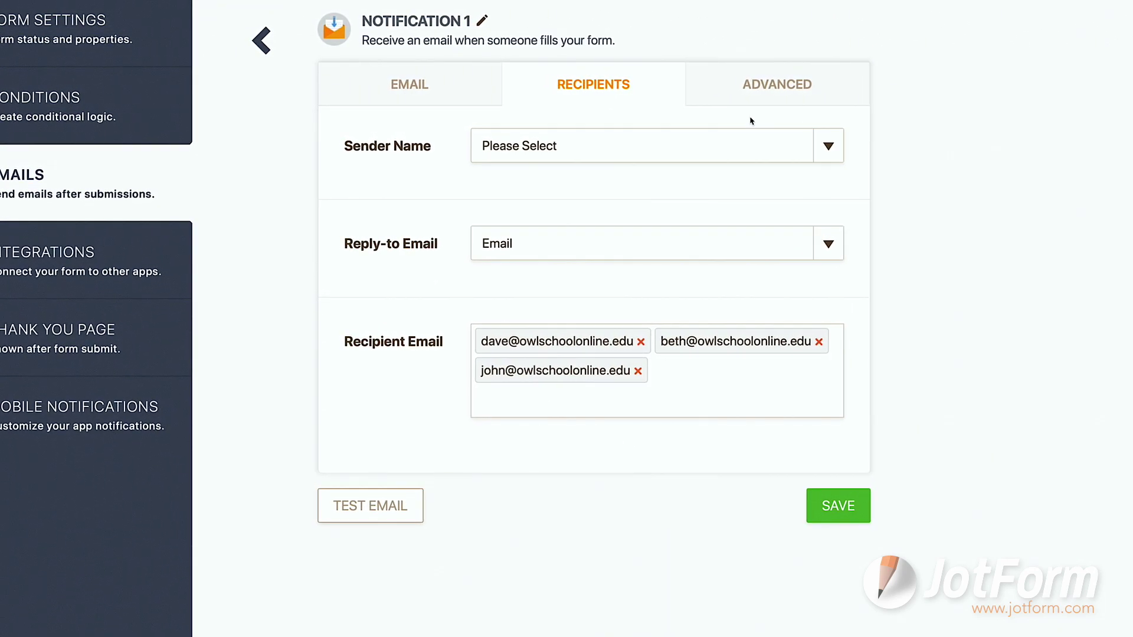
{"action": "left_click", "coordinate": [758, 94]}
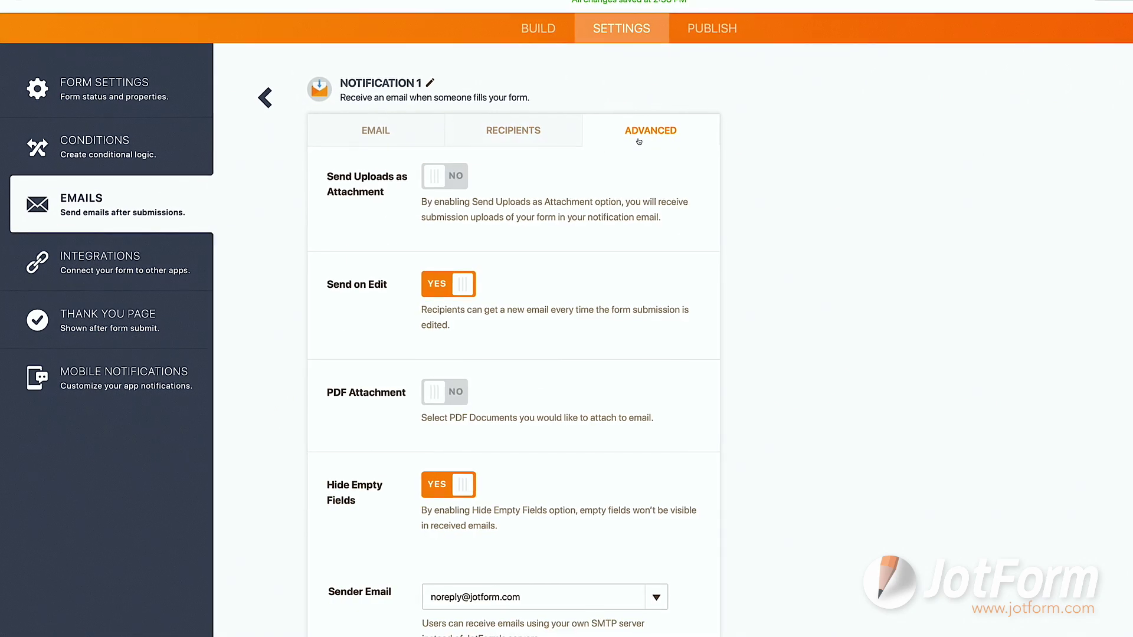
{"action": "left_click", "coordinate": [463, 174]}
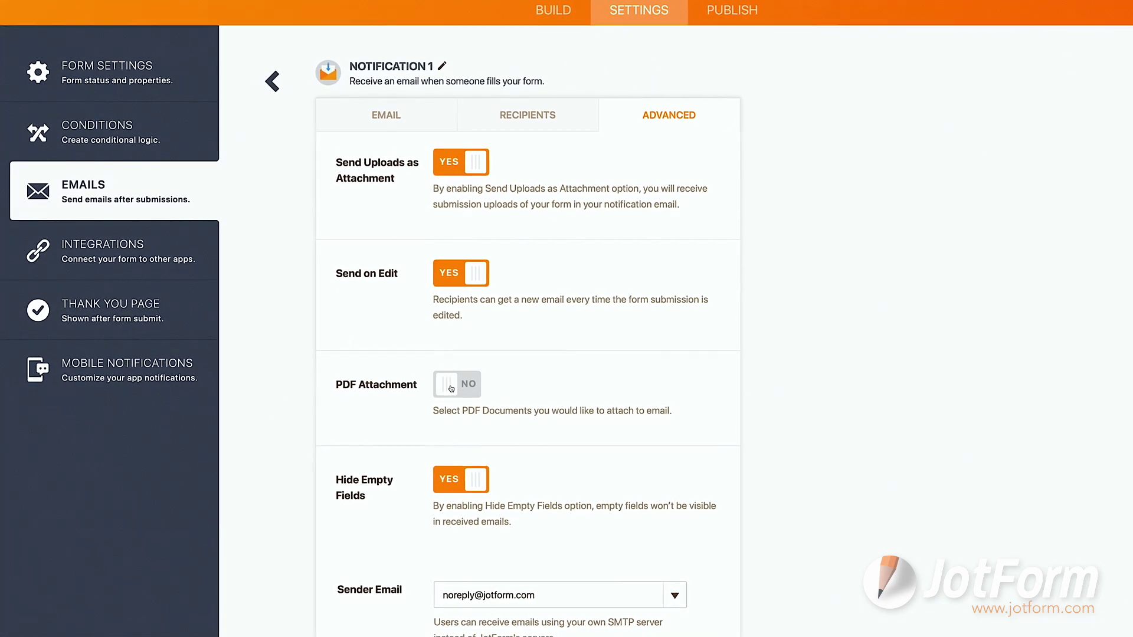
{"action": "left_click", "coordinate": [451, 389]}
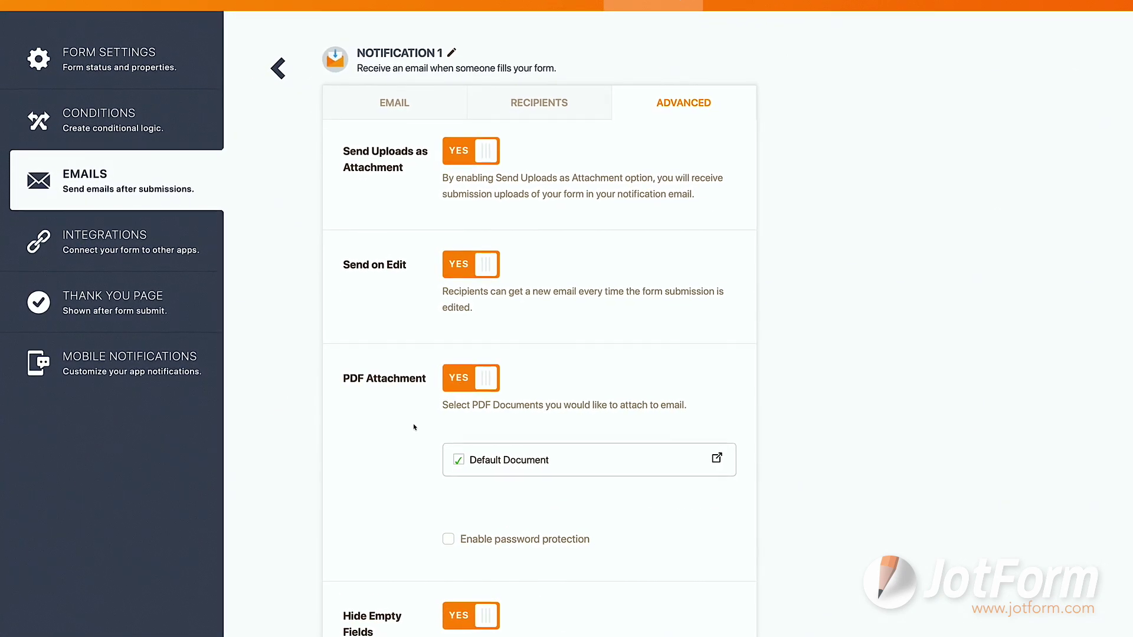
{"action": "left_click", "coordinate": [158, 370]}
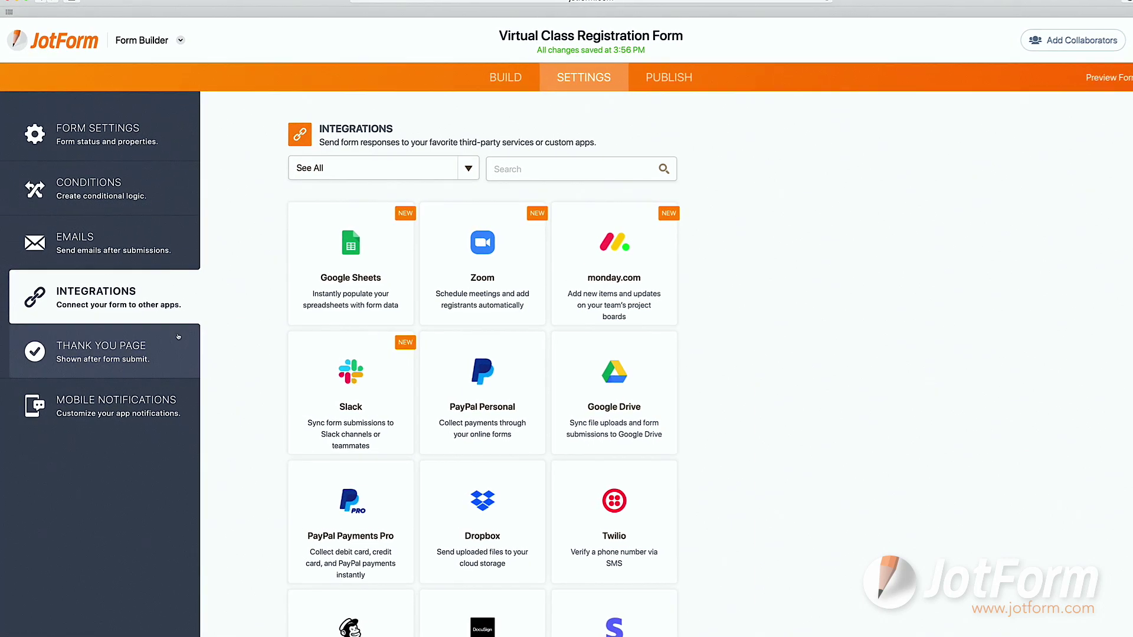
{"action": "left_click", "coordinate": [267, 305]}
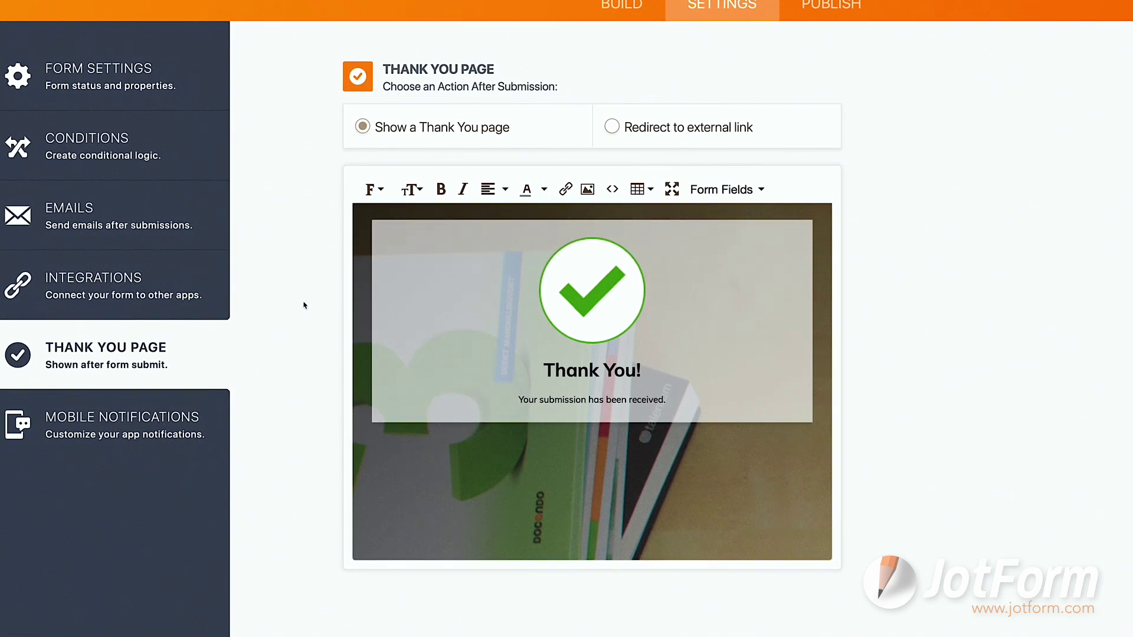
{"action": "left_click", "coordinate": [613, 127]}
{"action": "type", "text": "www.owlschoolonline.edu"}
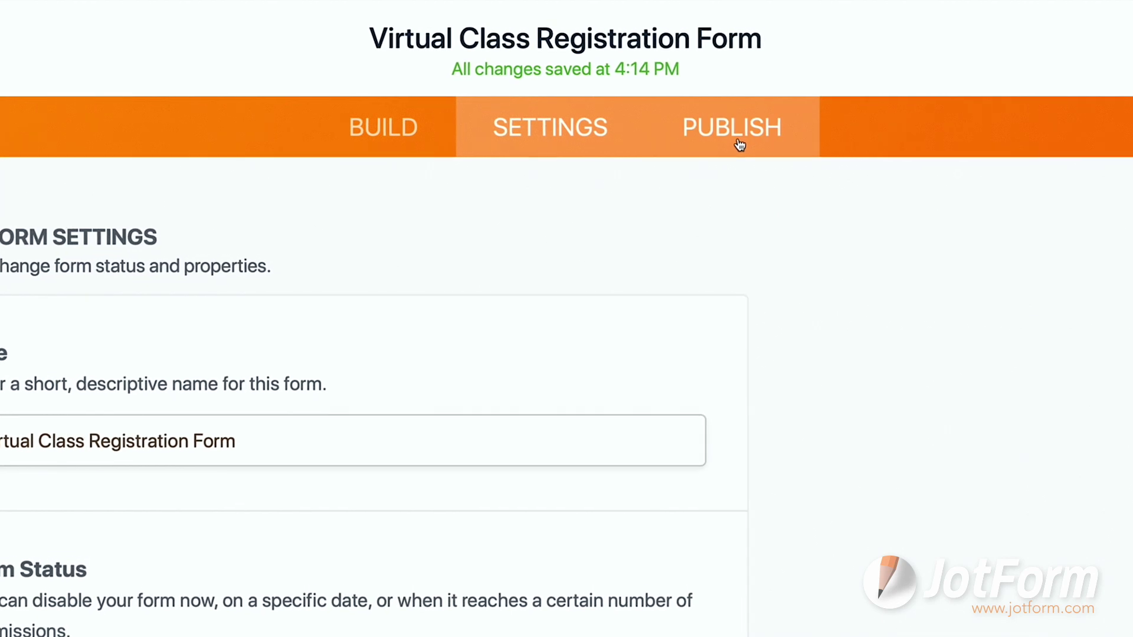
Publish the form, open it live, and answer the learning question 'More about math and'.
{"action": "left_click", "coordinate": [741, 144]}
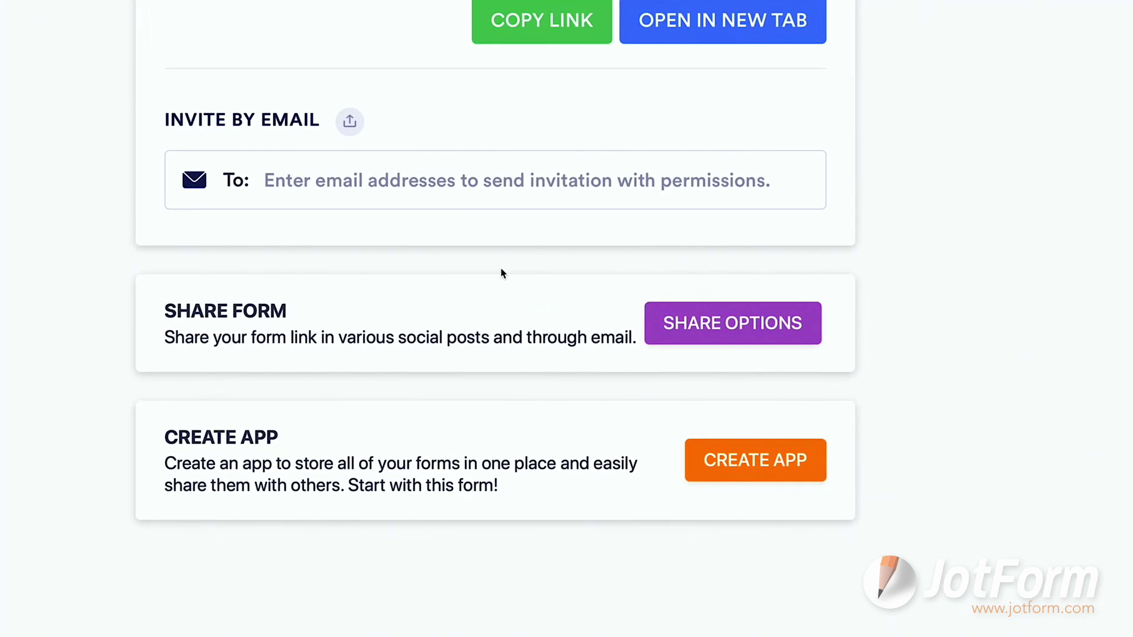
{"action": "left_click", "coordinate": [698, 330]}
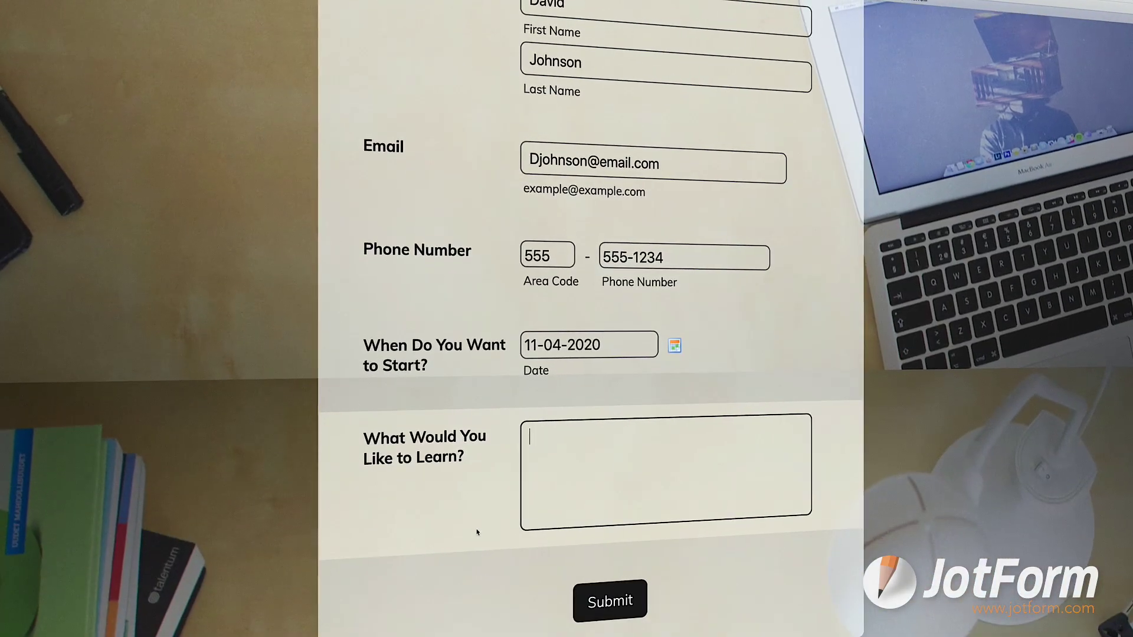
{"action": "type", "text": "More about m"}
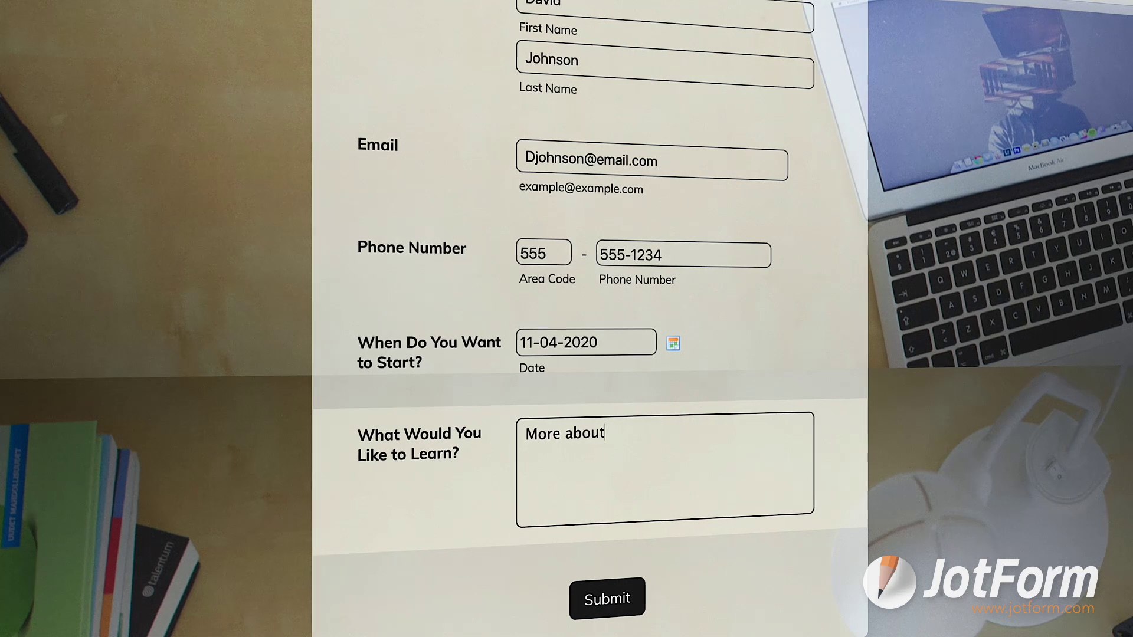
{"action": "type", "text": "ath and"}
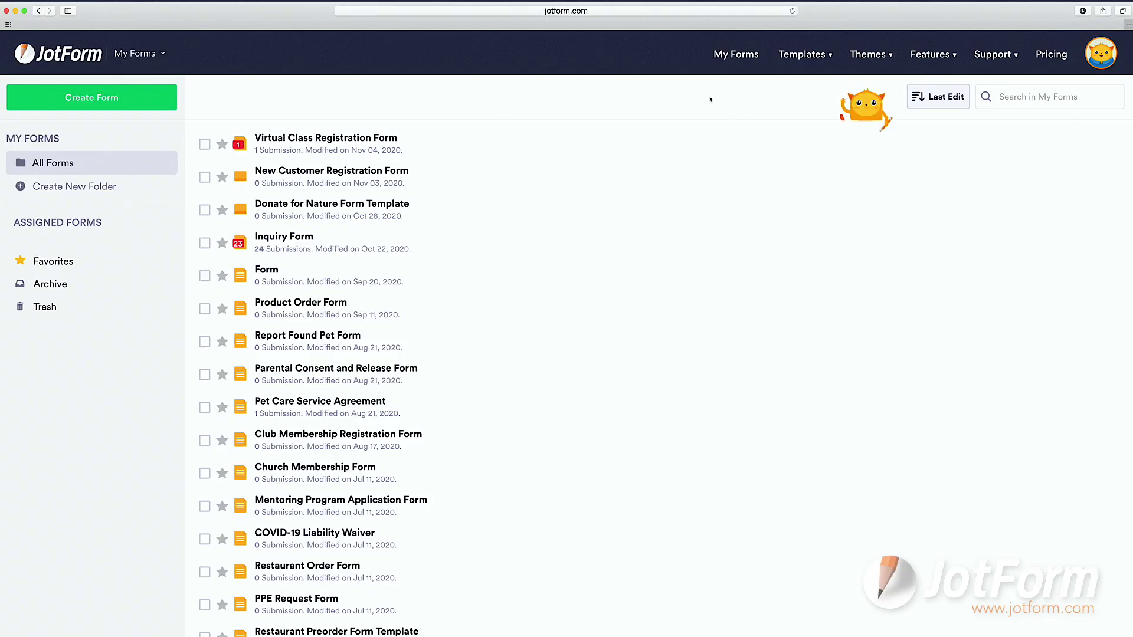
Open the Virtual Class Registration Form's Submissions table from its More menu in My Forms.
{"action": "mouse_move", "coordinate": [1106, 150]}
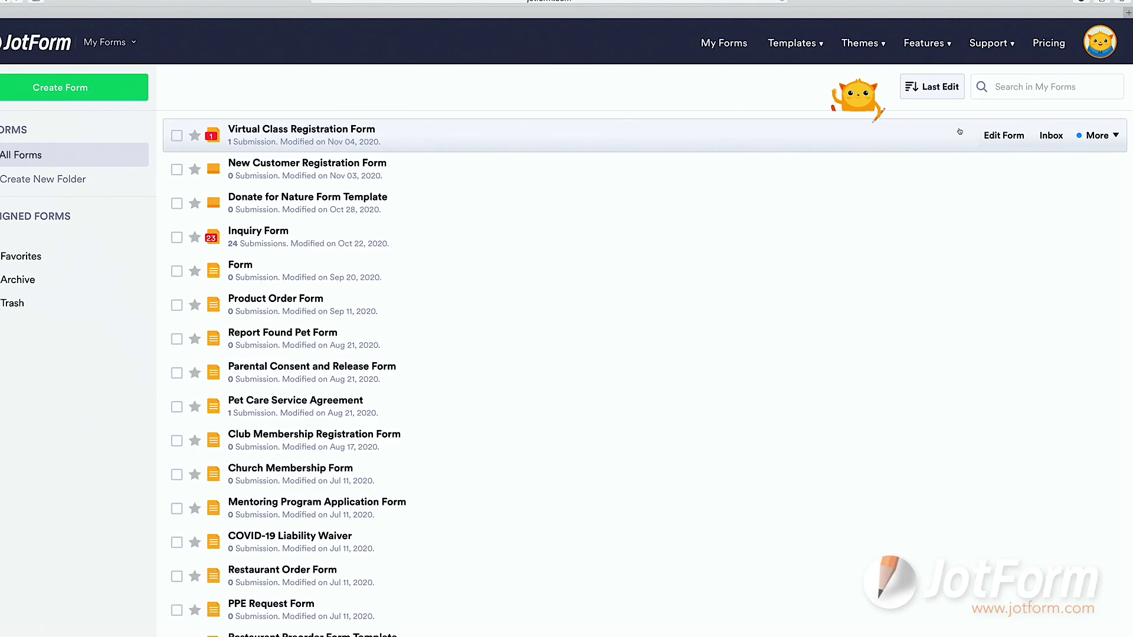
{"action": "left_click", "coordinate": [1102, 134]}
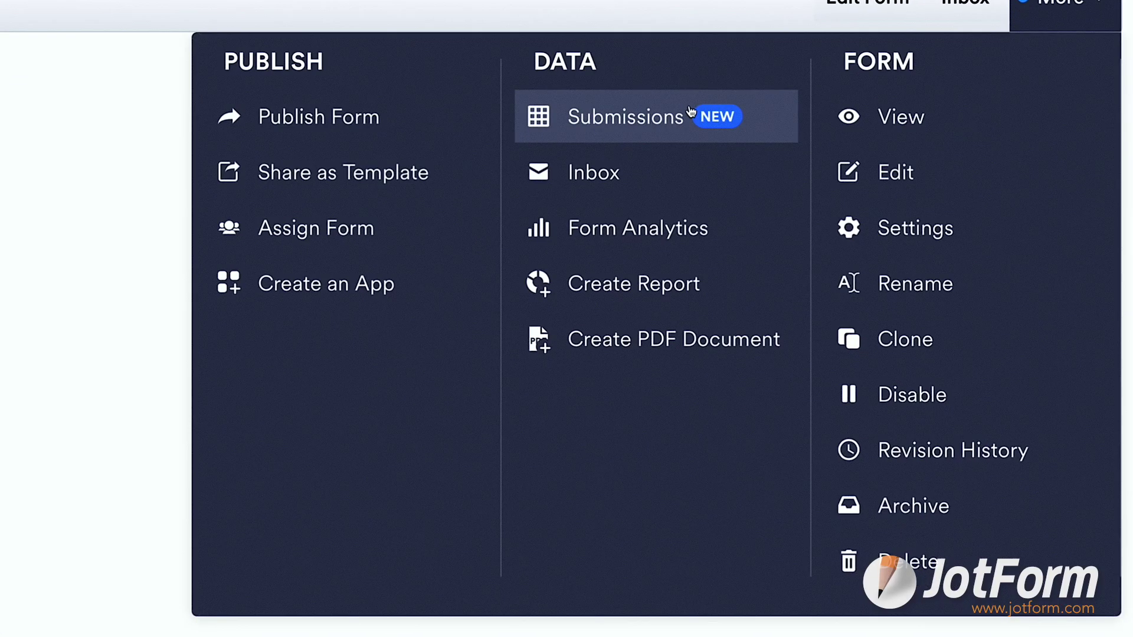
{"action": "left_click", "coordinate": [687, 110]}
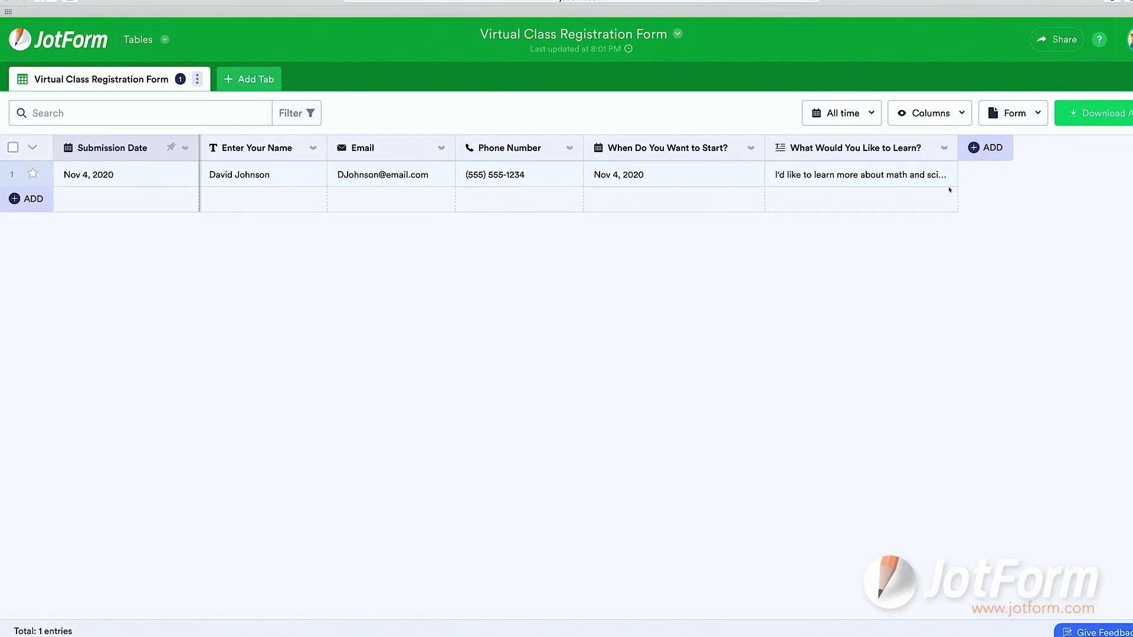